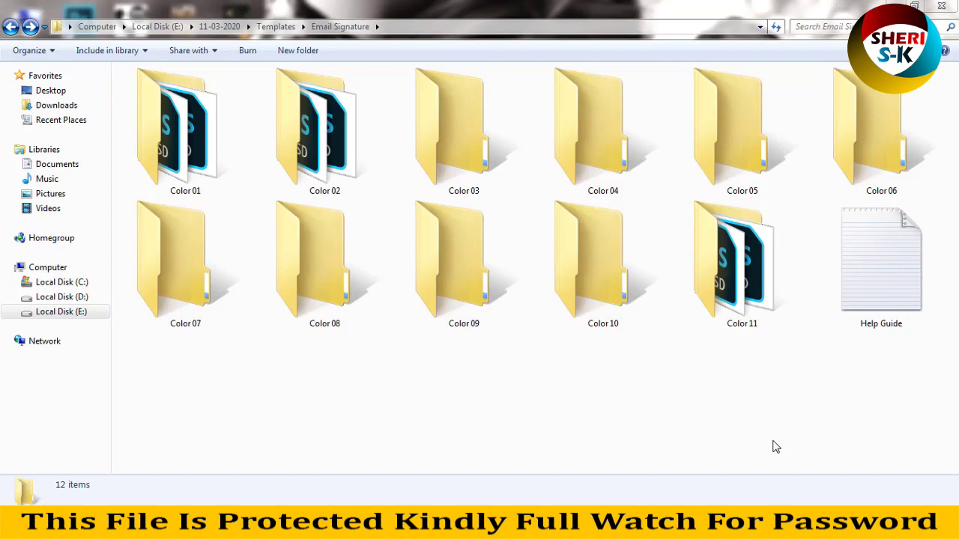
After a brief look into Color 10, open the Color 01 folder to list its signature PSDs.
double_click(599, 256)
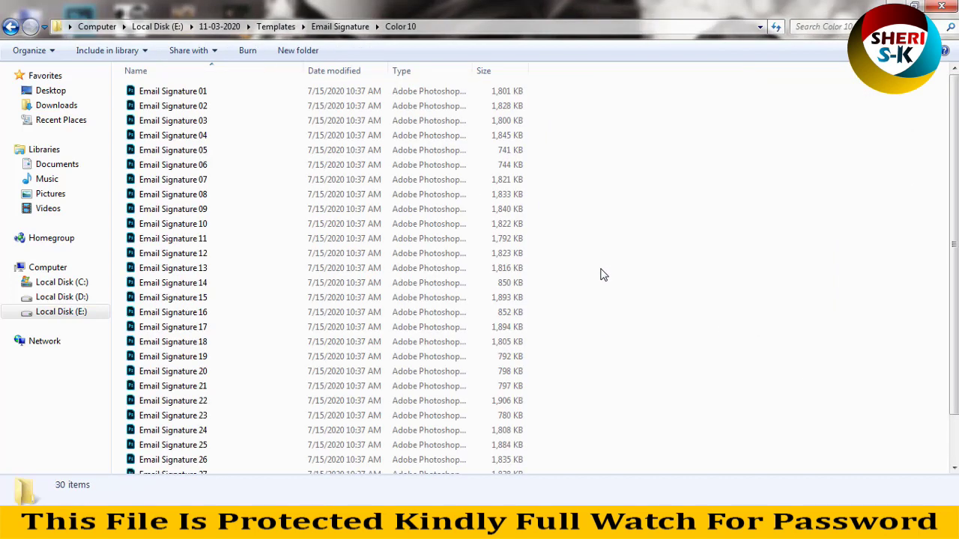
key("BackSpace")
left_click(571, 397)
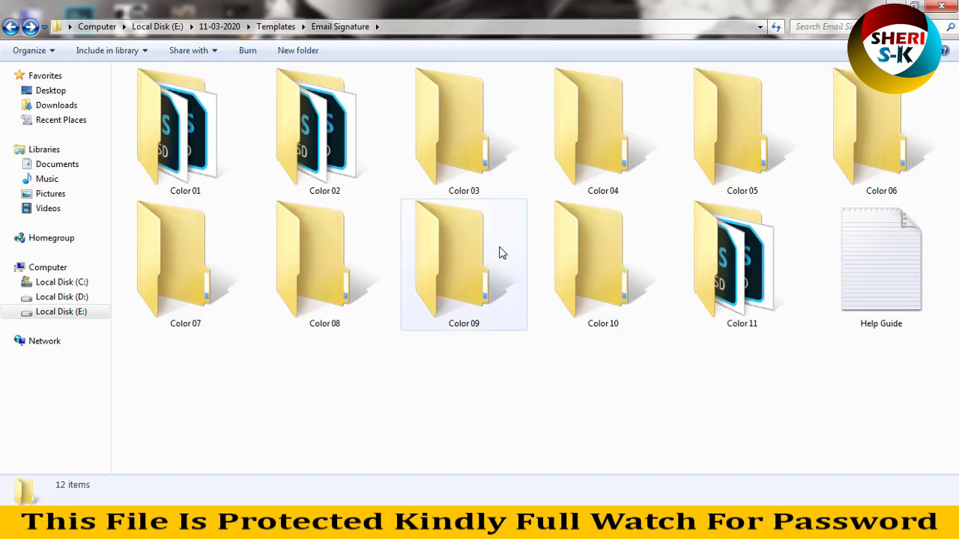
left_click(199, 156)
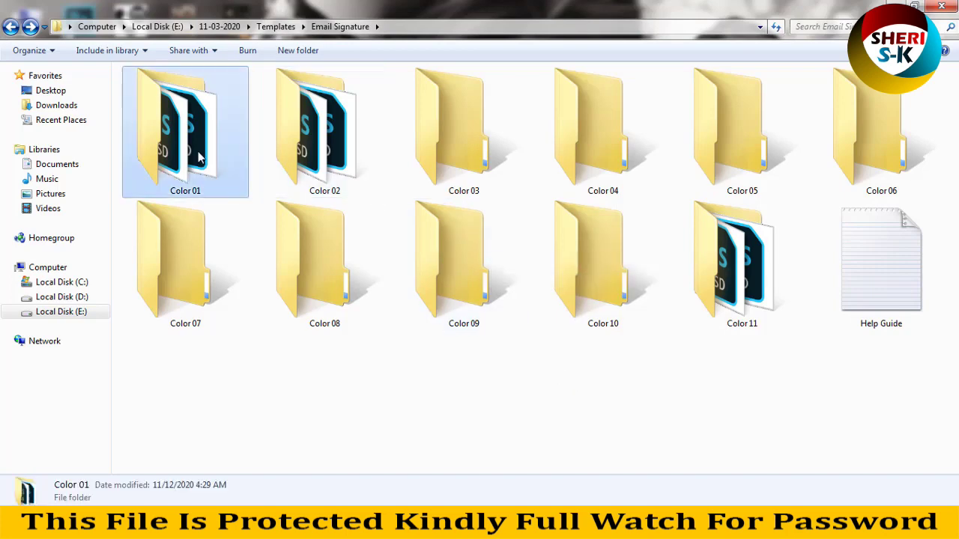
double_click(199, 157)
scroll(227, 188, "down", 3)
scroll(227, 188, "up", 3)
right_click(210, 146)
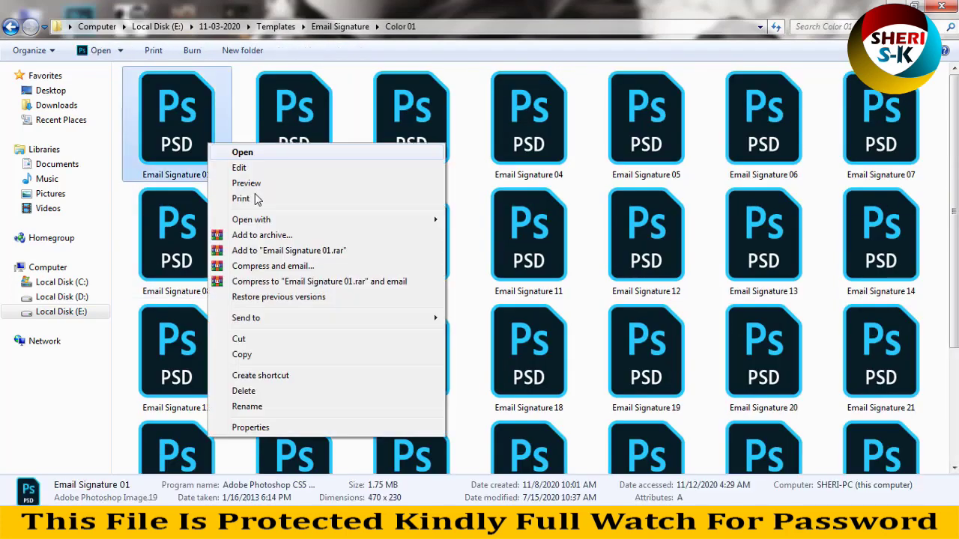
mouse_move(251, 219)
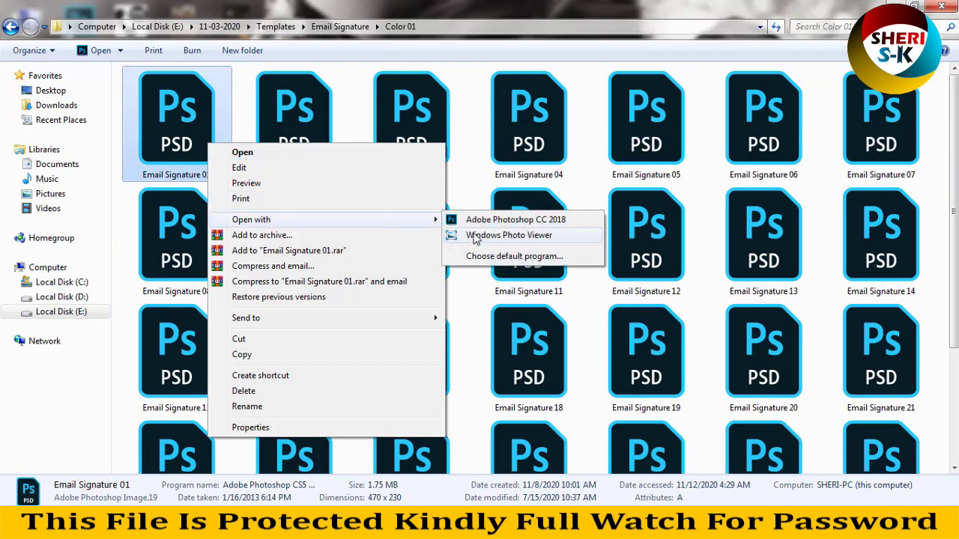
left_click(476, 238)
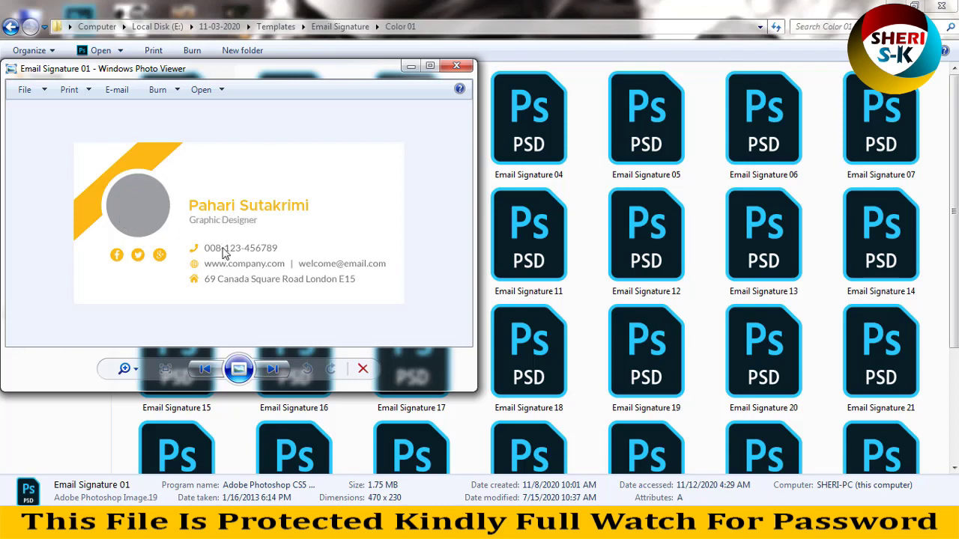
scroll(216, 253, "down", 1)
scroll(172, 224, "down", 1)
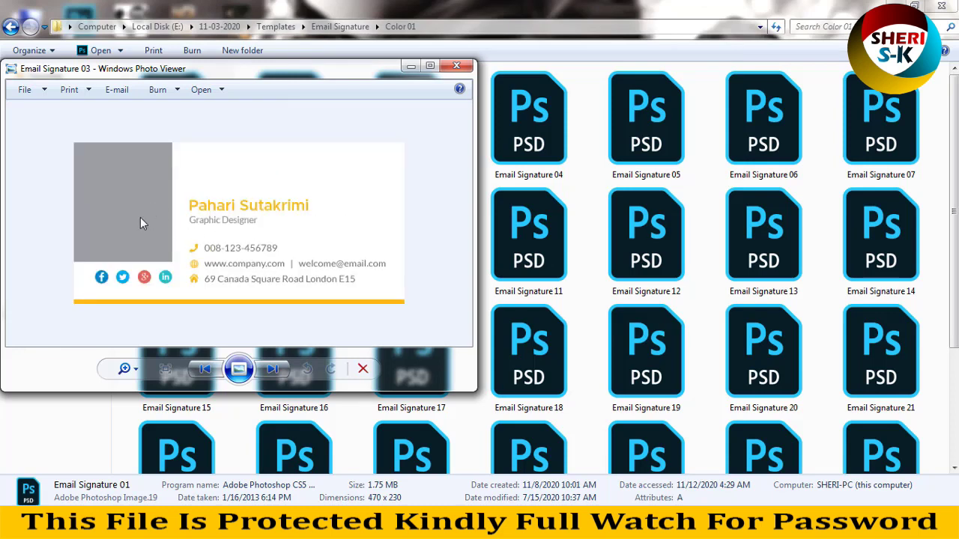
scroll(146, 227, "down", 1)
scroll(215, 242, "down", 1)
scroll(172, 214, "down", 2)
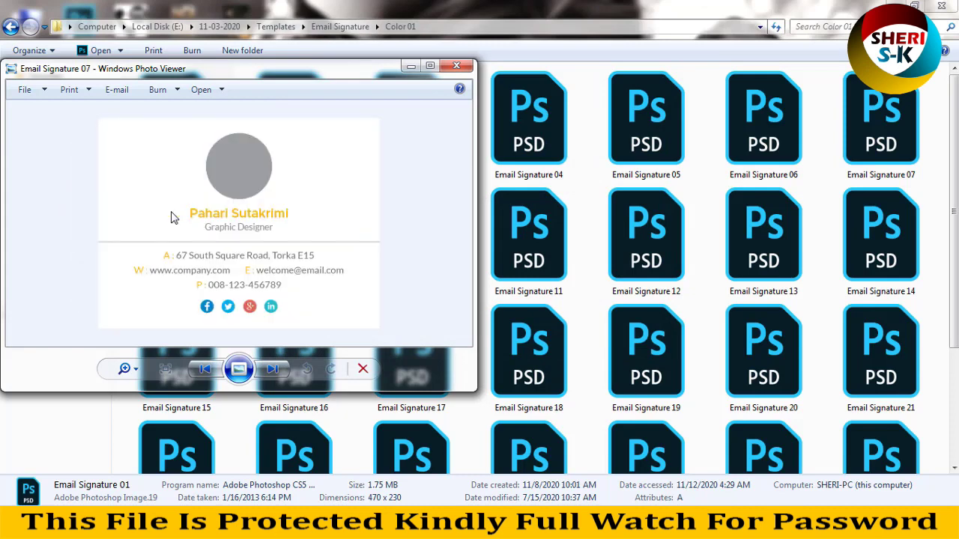
scroll(170, 217, "down", 1)
scroll(172, 217, "down", 1)
scroll(187, 217, "down", 2)
scroll(189, 218, "down", 2)
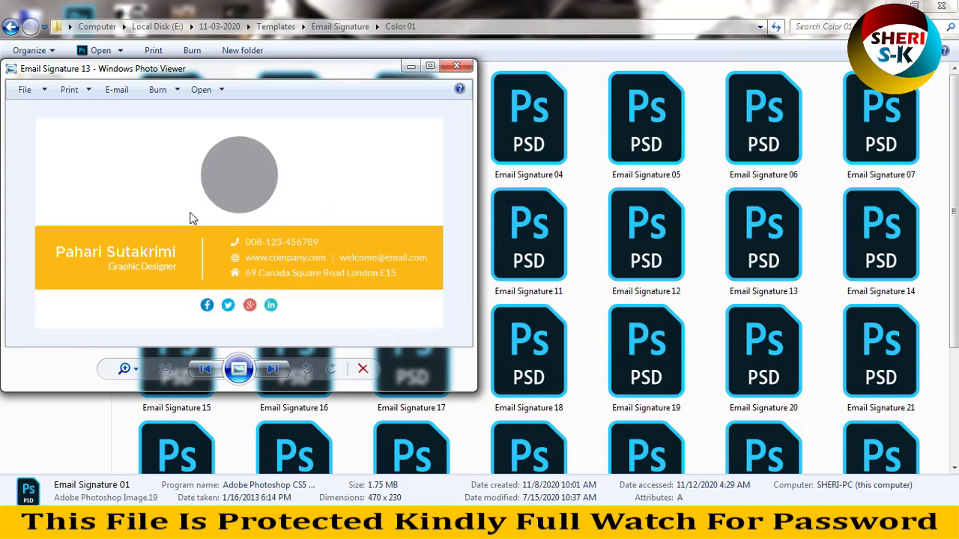
scroll(190, 218, "down", 2)
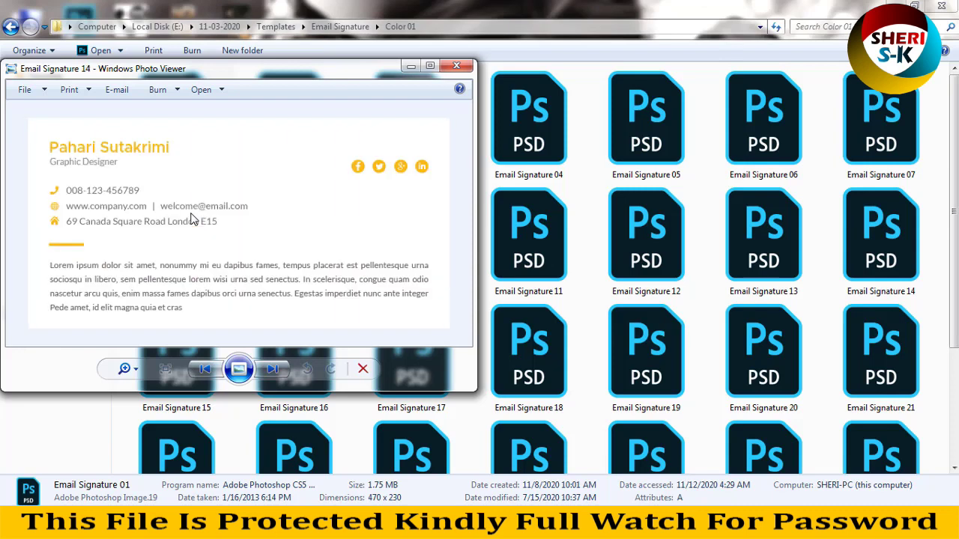
scroll(191, 218, "down", 2)
scroll(191, 218, "down", 1)
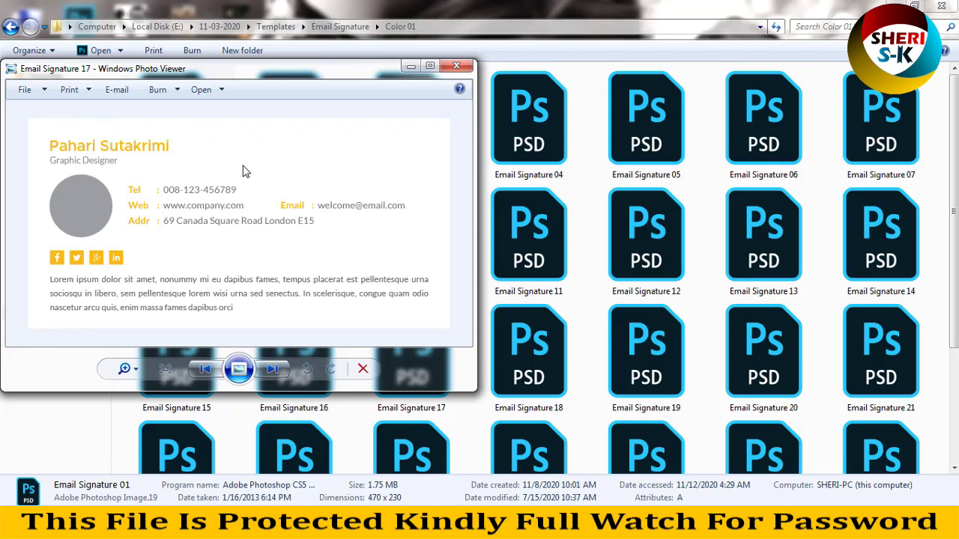
key("Right")
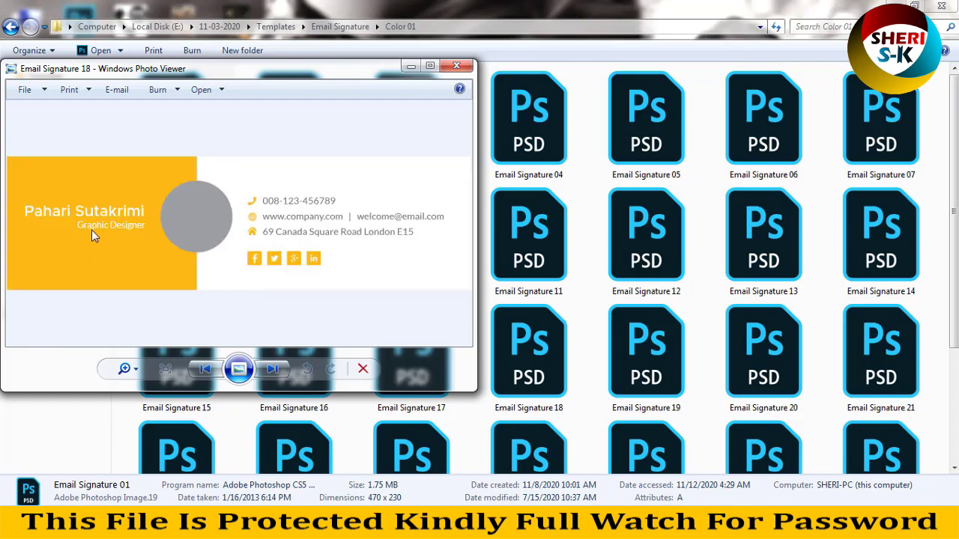
key("Right")
key("Right")
key("Right")
key("Right")
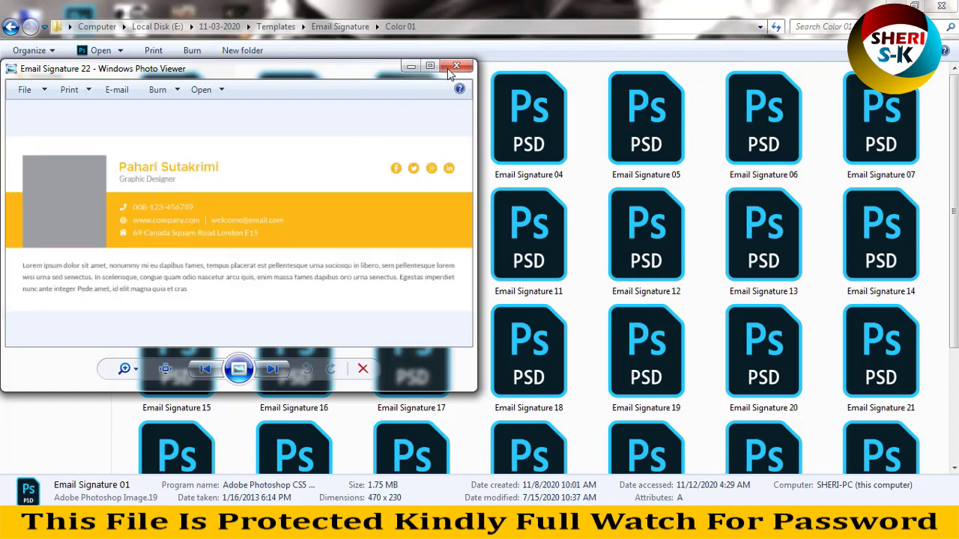
left_click(449, 68)
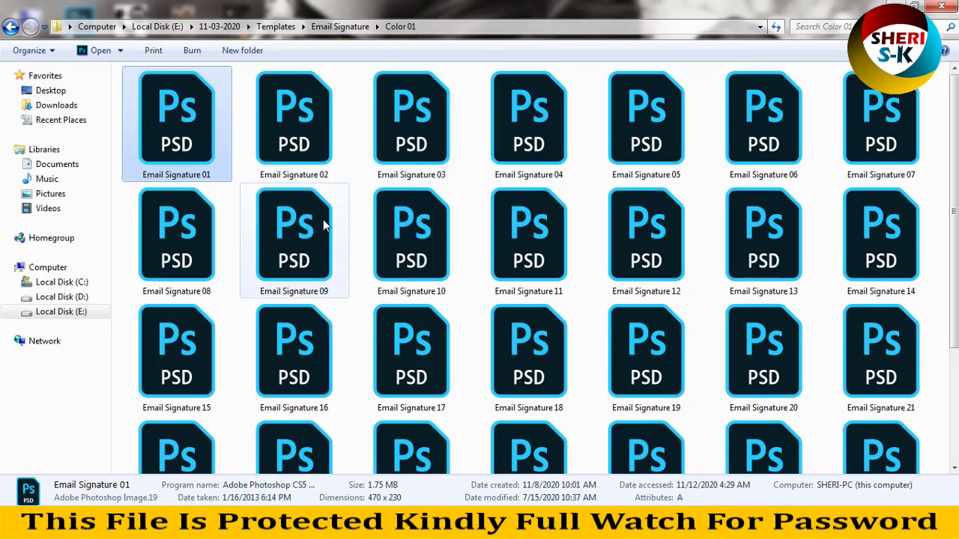
Open Color 02 and preview its blue signature designs in Windows Photo Viewer.
key("BackSpace")
double_click(318, 146)
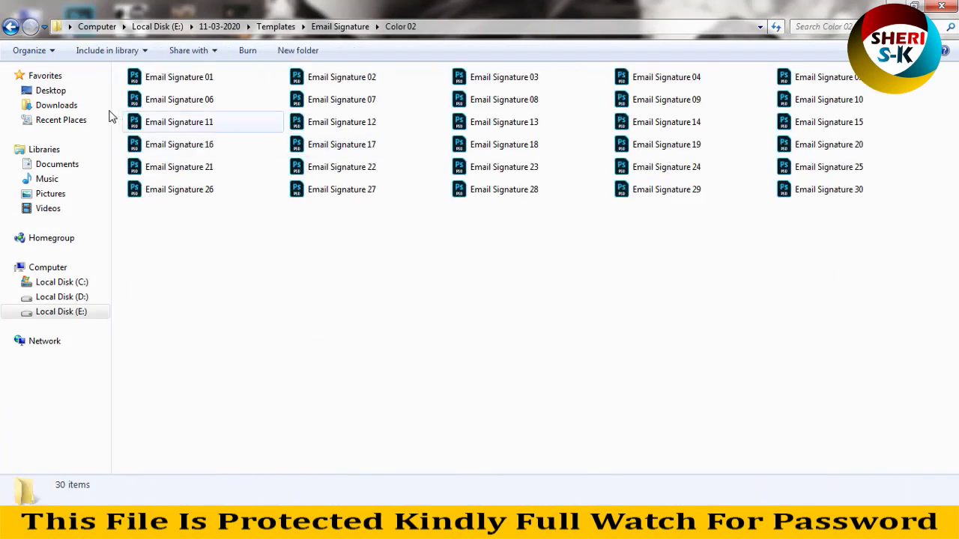
right_click(148, 77)
mouse_move(190, 148)
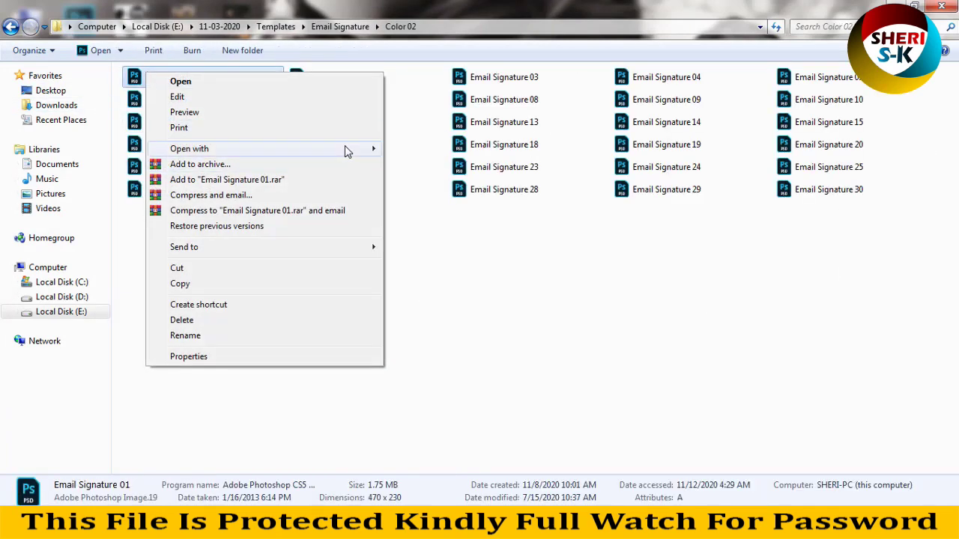
left_click(418, 169)
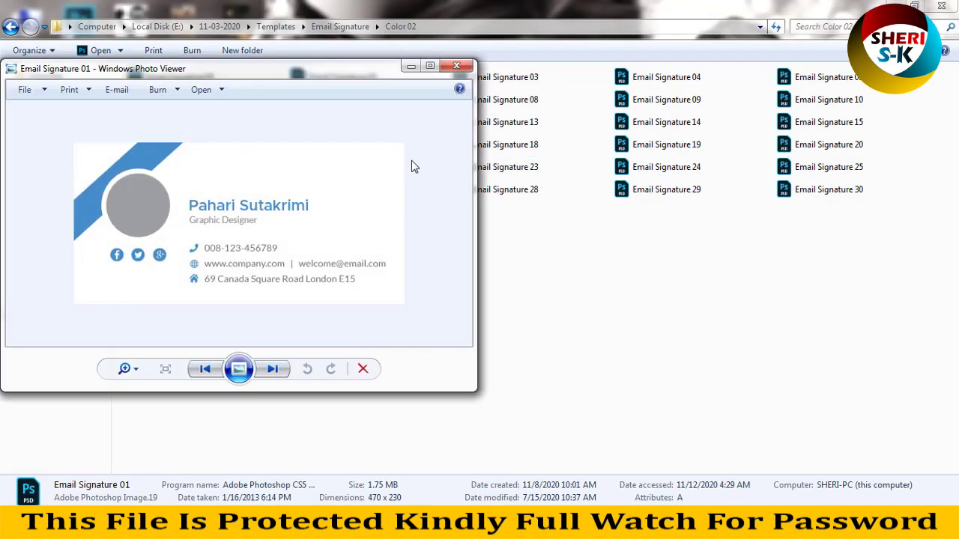
key("Right")
key("Right")
key("Right")
key("Right")
key("Right")
key("Right")
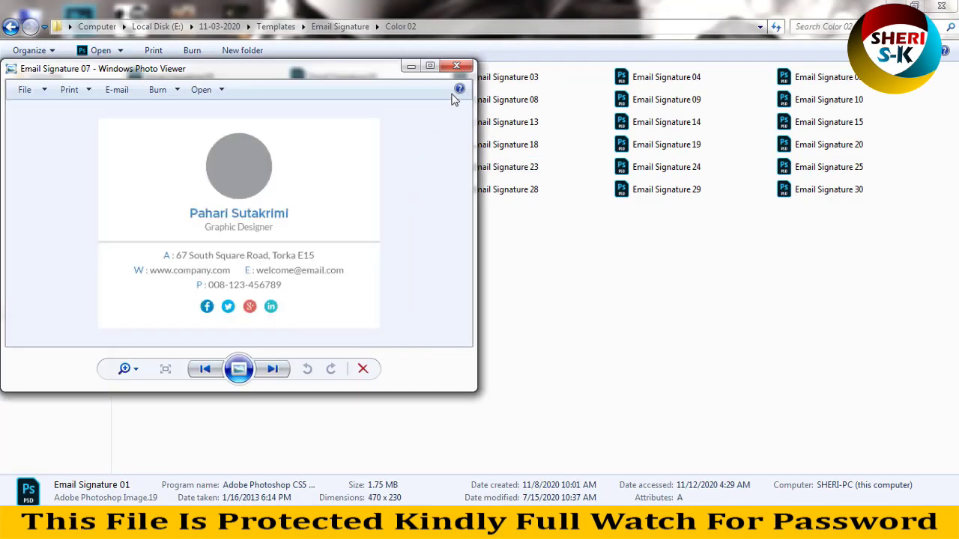
left_click(459, 69)
Open Color 03, preview its orange designs in Photo Viewer, and return to Email Signature.
key("BackSpace")
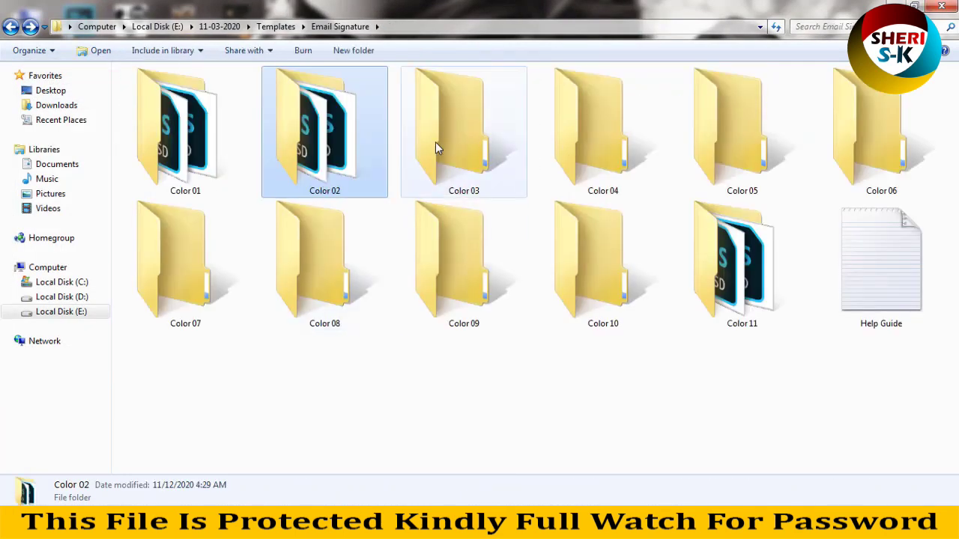
double_click(435, 141)
right_click(196, 92)
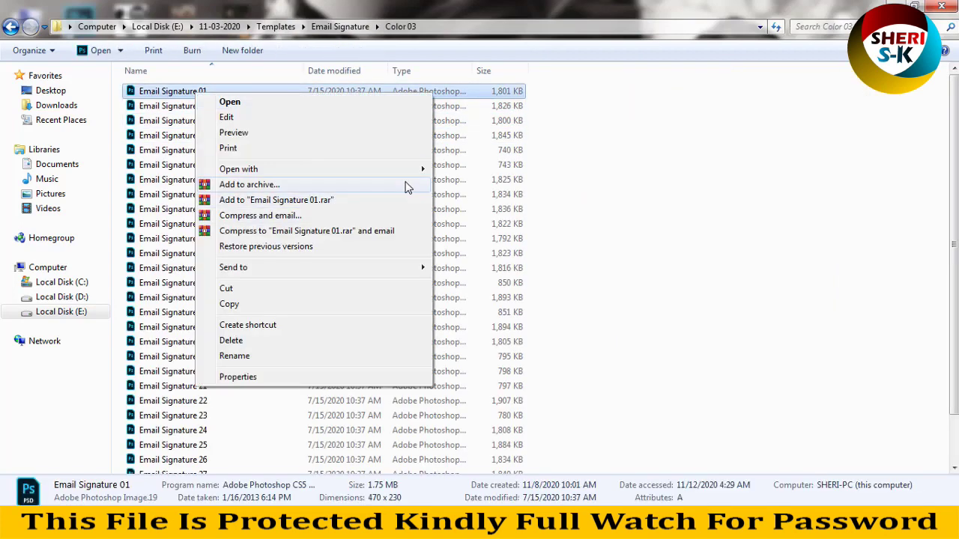
mouse_move(238, 169)
left_click(466, 186)
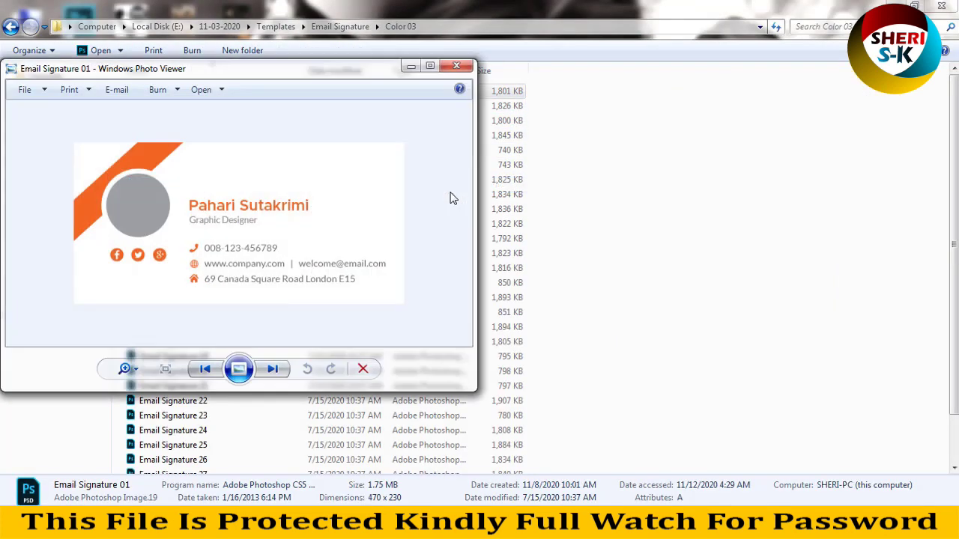
key("Right")
key("Right")
key("Right")
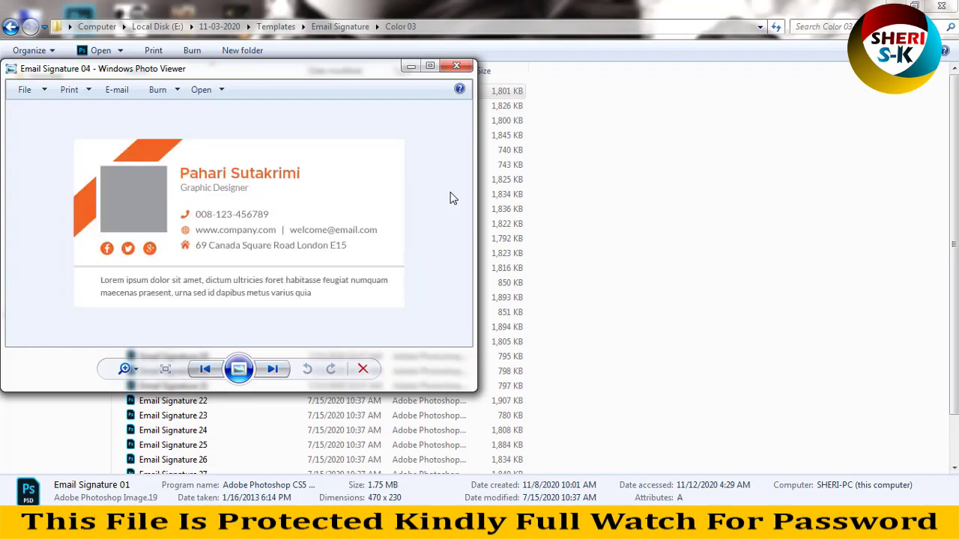
left_click(457, 66)
key("BackSpace")
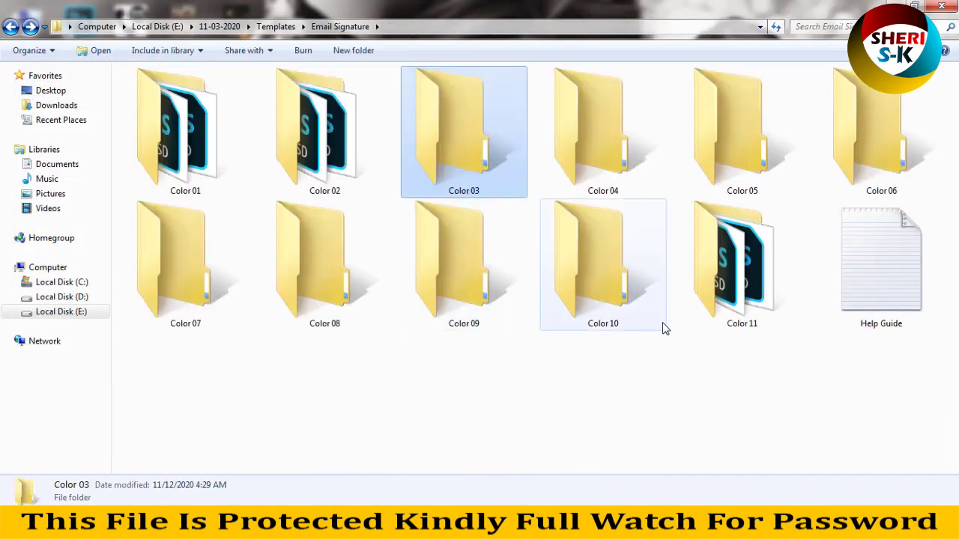
Glance through the Color 11, 09, 08, 07, 02 and 03 folders, returning to Email Signature each time.
double_click(742, 270)
scroll(491, 239, "down", 2)
key("BackSpace")
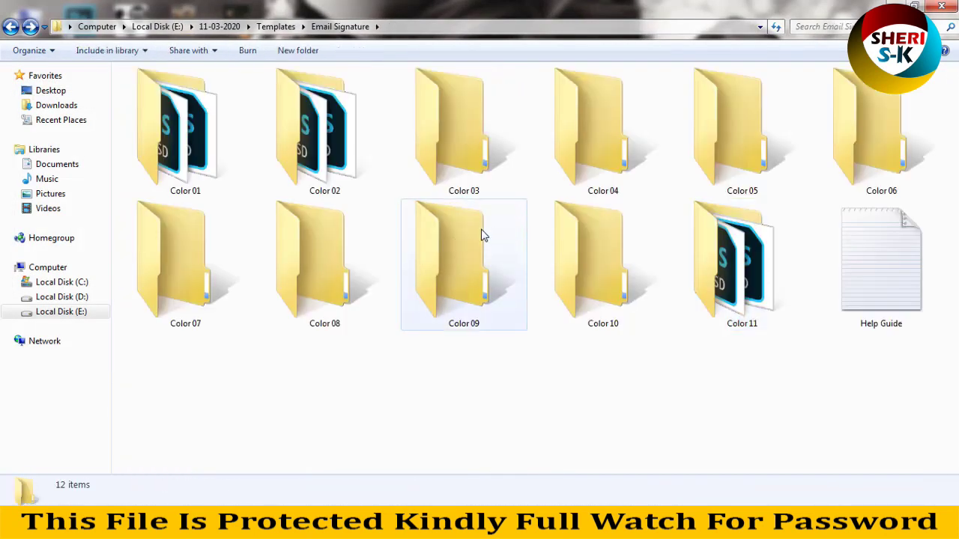
double_click(482, 236)
key("BackSpace")
double_click(274, 242)
key("BackSpace")
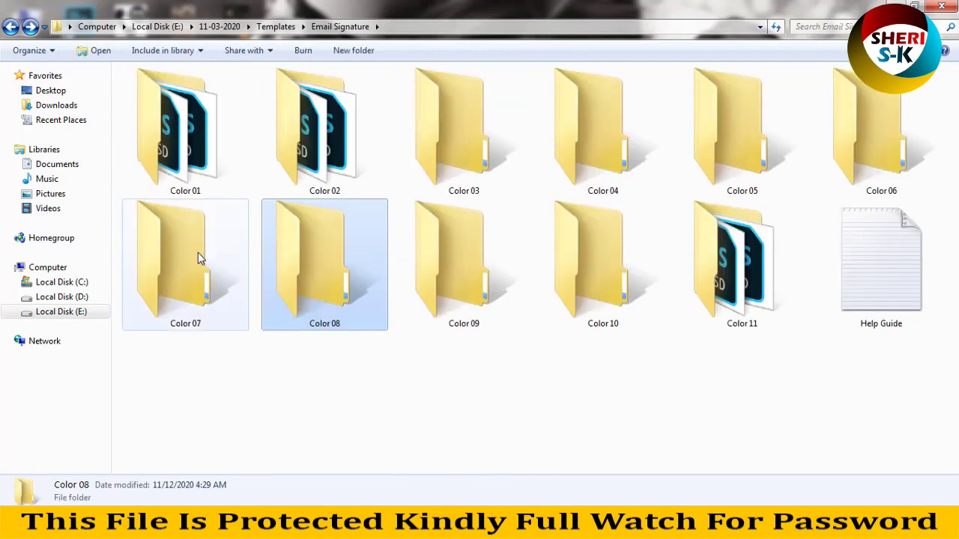
double_click(198, 252)
key("BackSpace")
double_click(293, 152)
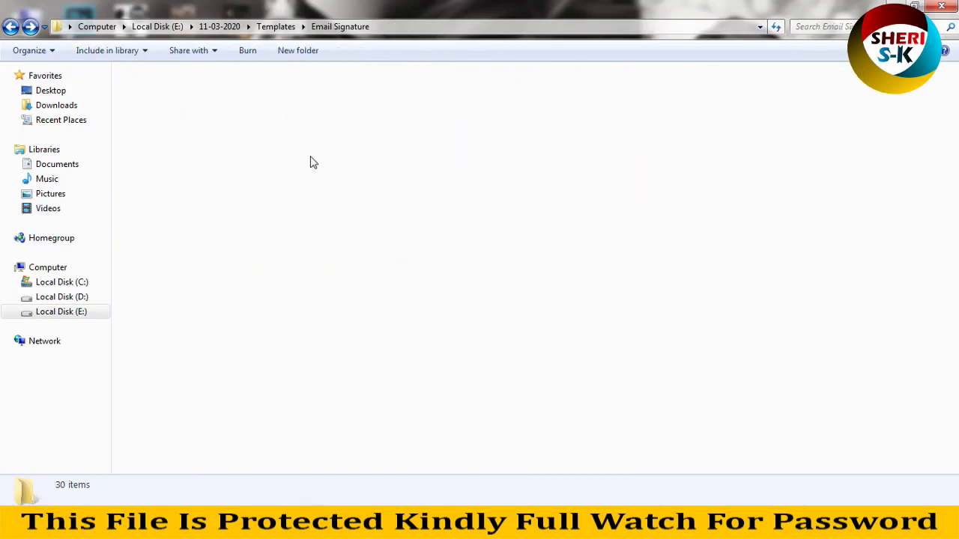
key("BackSpace")
double_click(438, 155)
key("BackSpace")
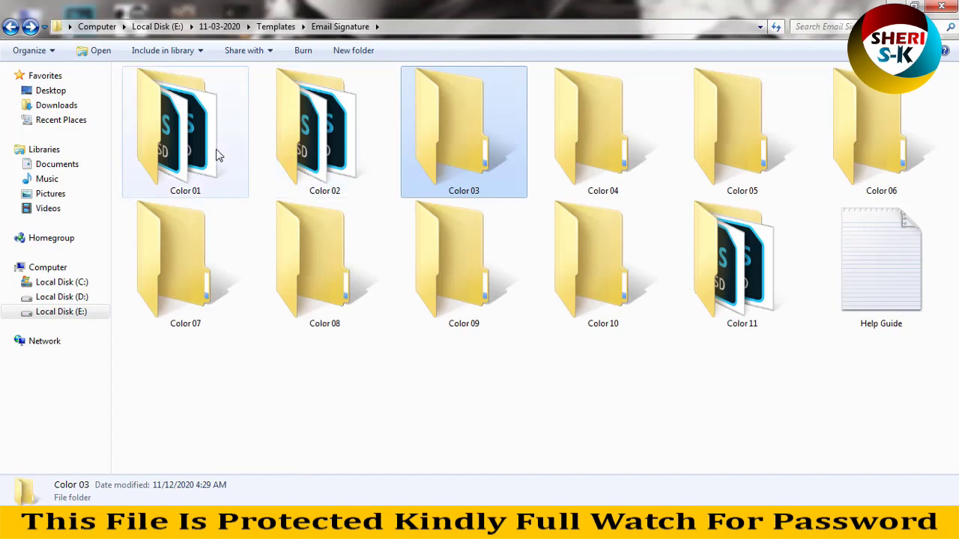
In Color 01, select Email Signature 16 and drag it toward Photoshop.
double_click(218, 155)
scroll(209, 187, "down", 5)
left_click(283, 223)
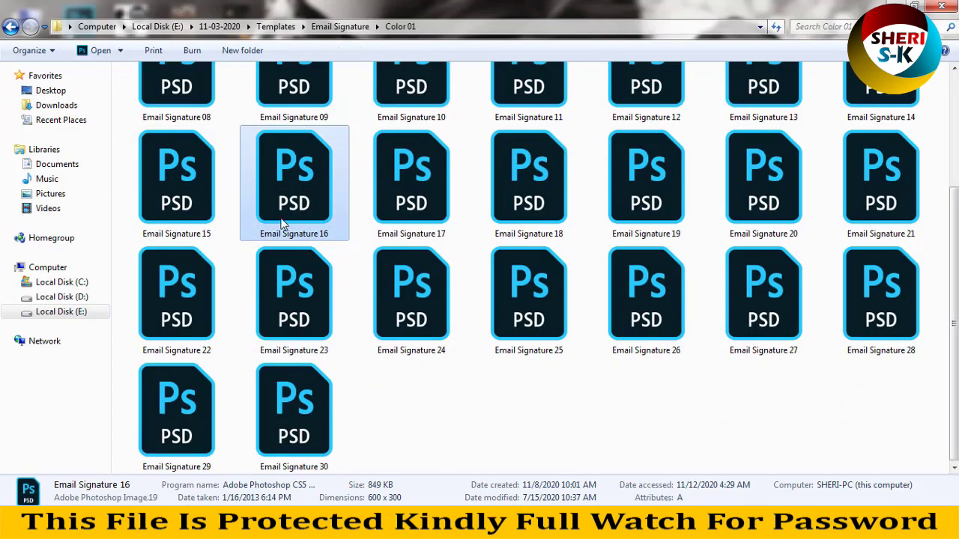
mouse_move(294, 177)
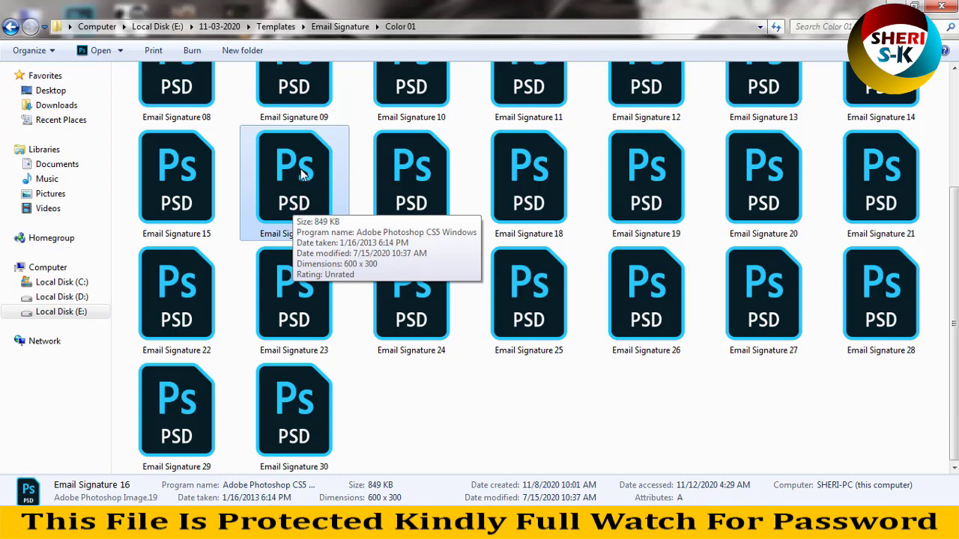
left_click_drag(300, 169, 341, 498)
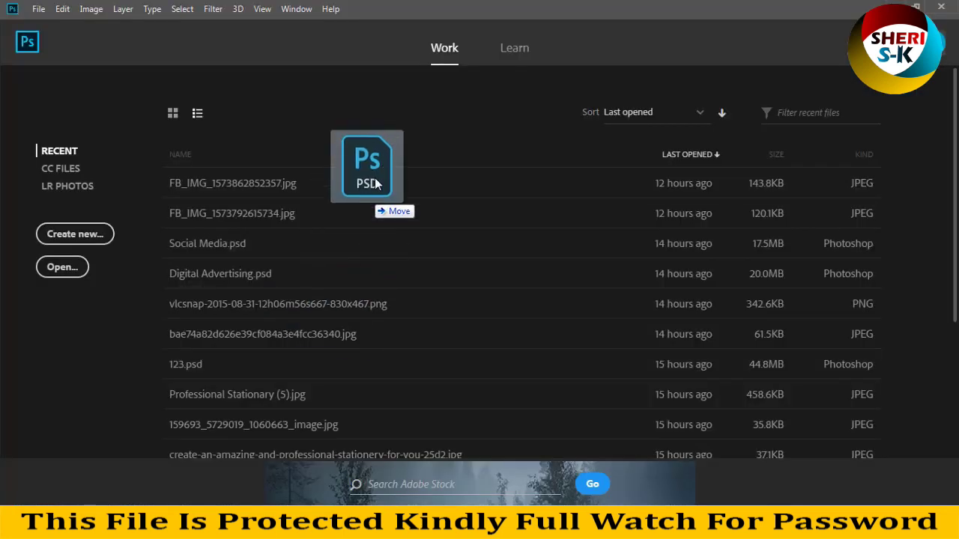
Drop Email Signature 16.psd into Photoshop and dismiss the spot healing error.
left_click_drag(341, 494, 387, 127)
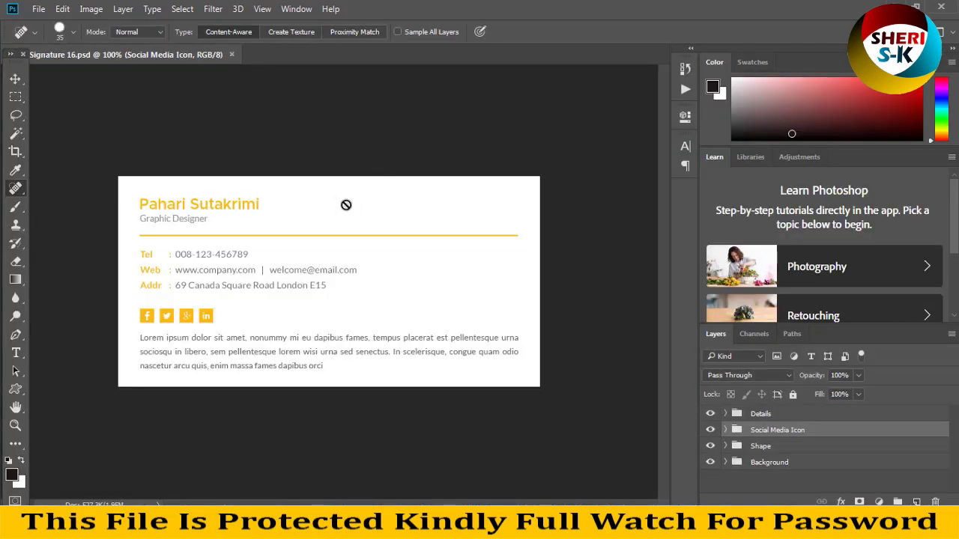
left_click(258, 349)
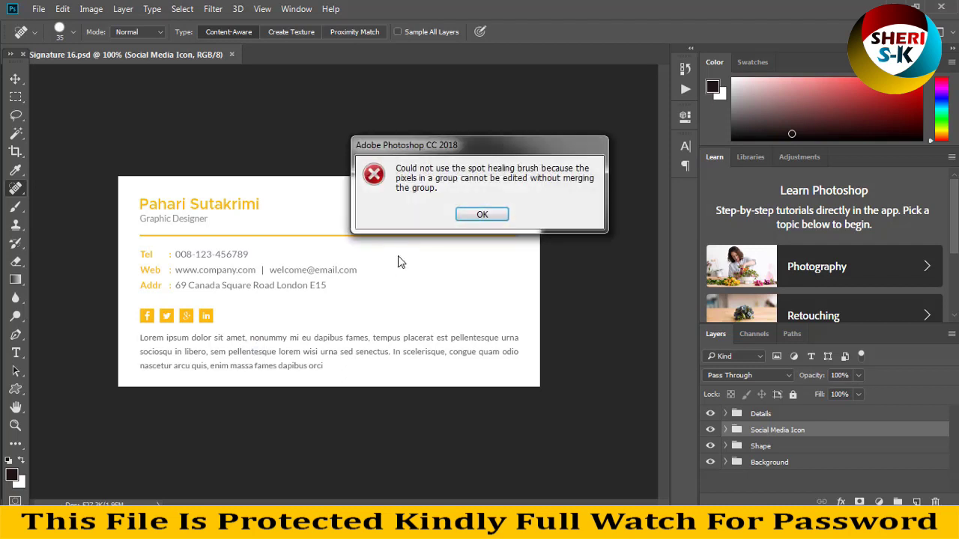
left_click(482, 215)
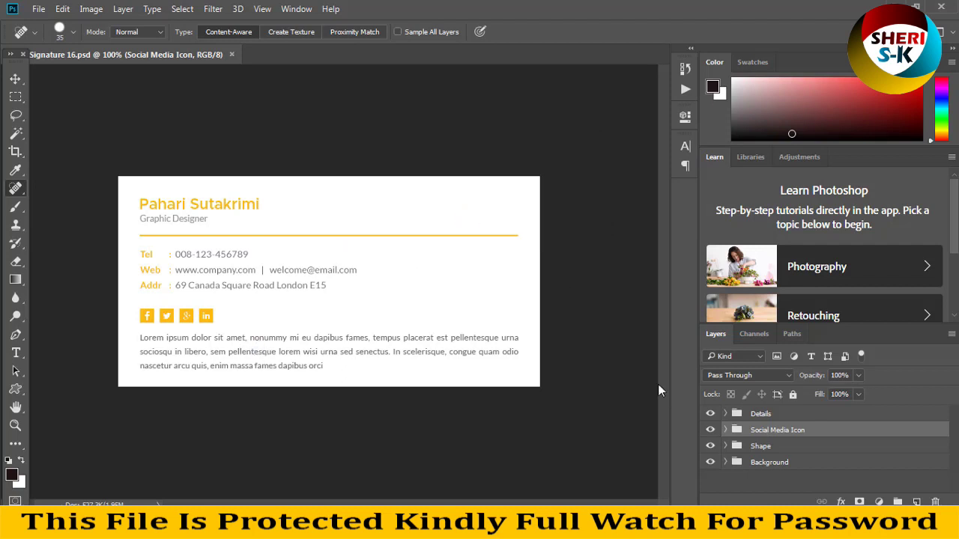
With the Move tool, select the paragraph, contact, title, name and BG layers in turn.
left_click(15, 79)
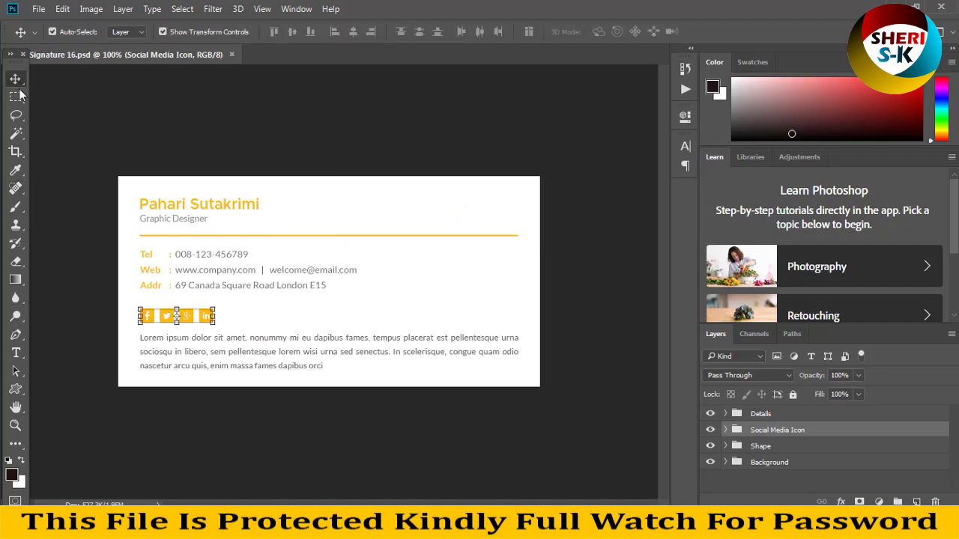
left_click(240, 351)
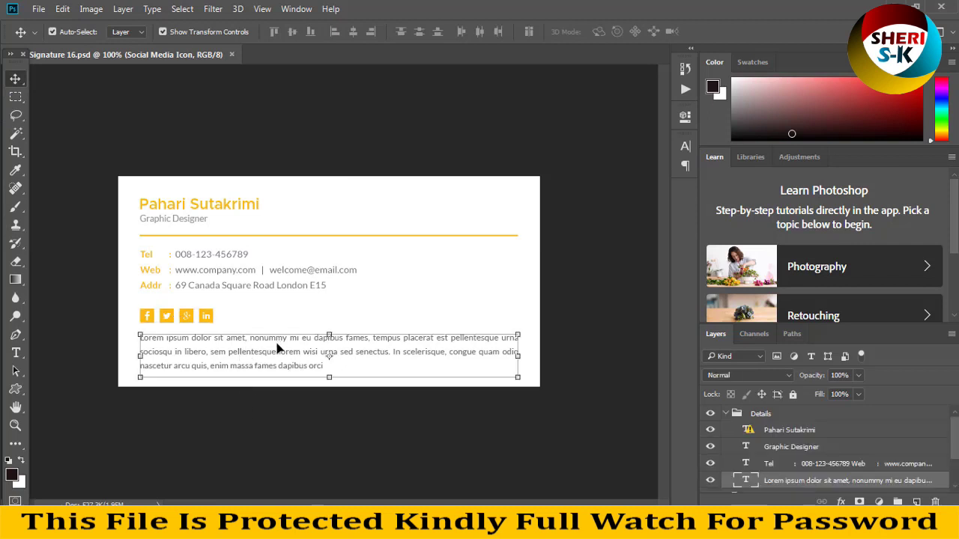
left_click(237, 294)
left_click(238, 275)
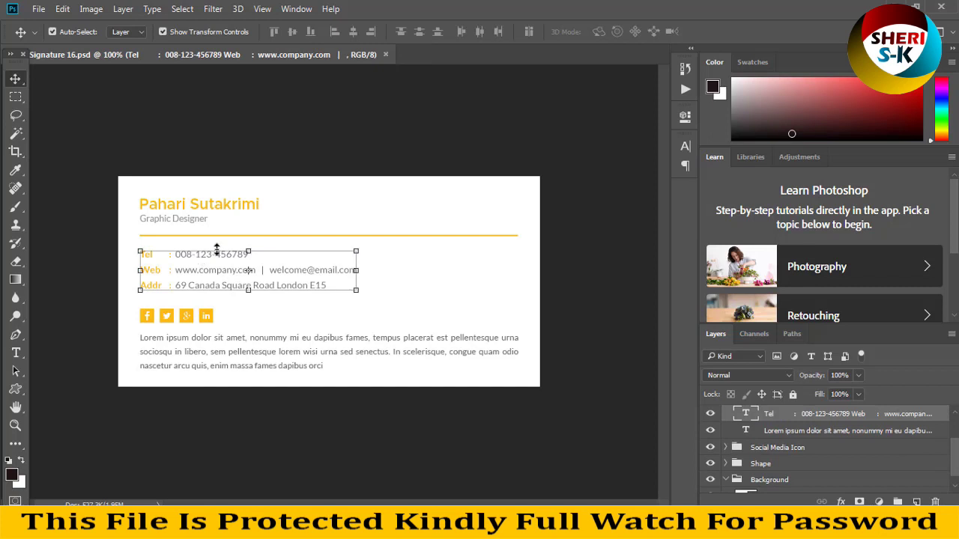
left_click(188, 220)
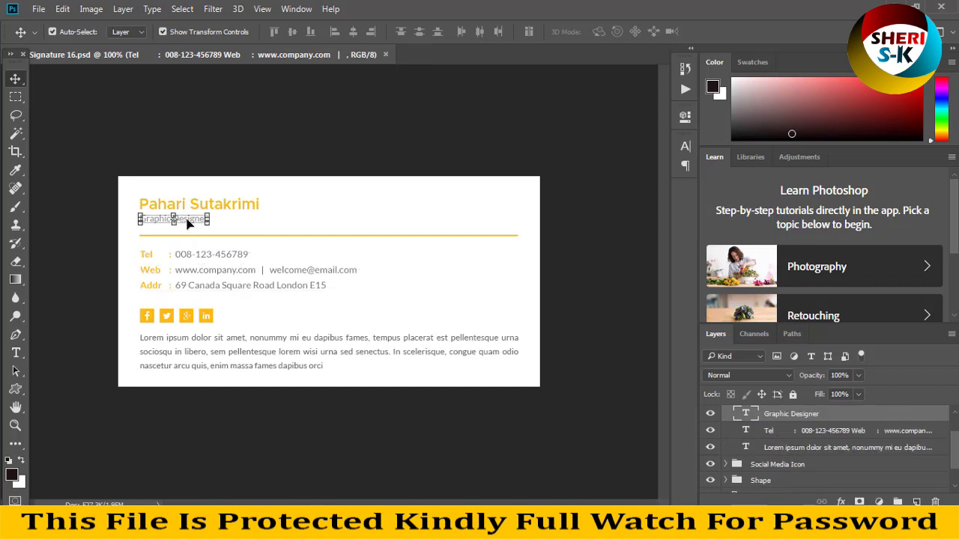
left_click(196, 202)
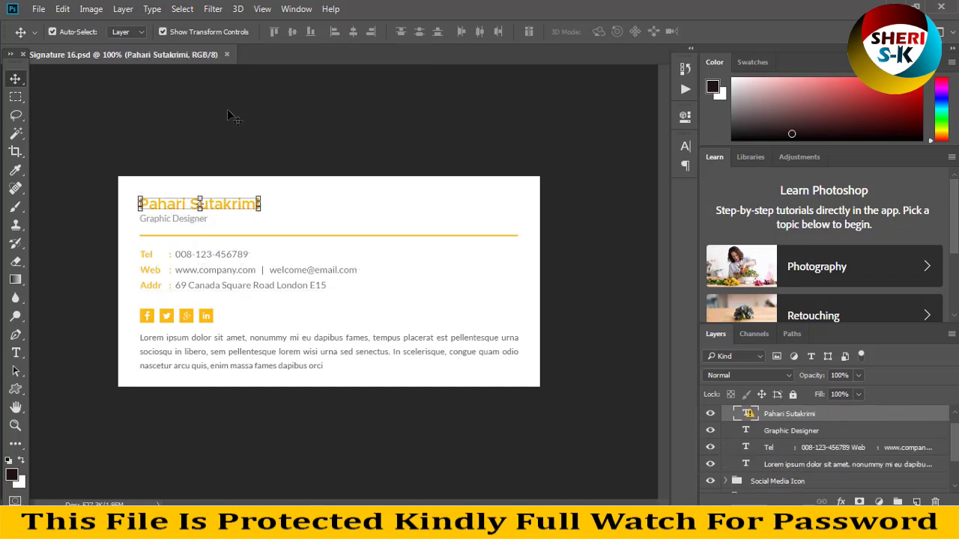
left_click(311, 198)
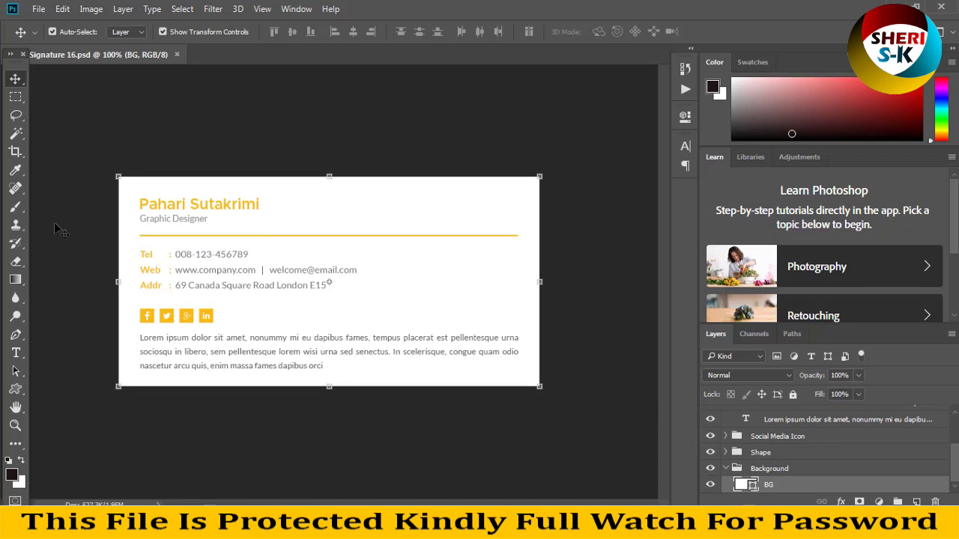
Open By Sheri Sk (13).jpg from the Poster Girl 55sk folder and float its window.
left_click(38, 9)
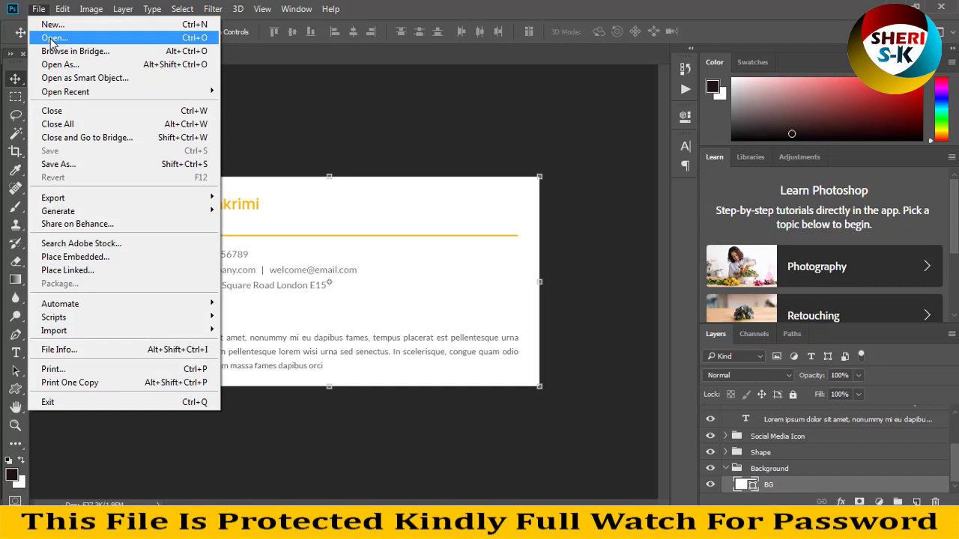
left_click(52, 41)
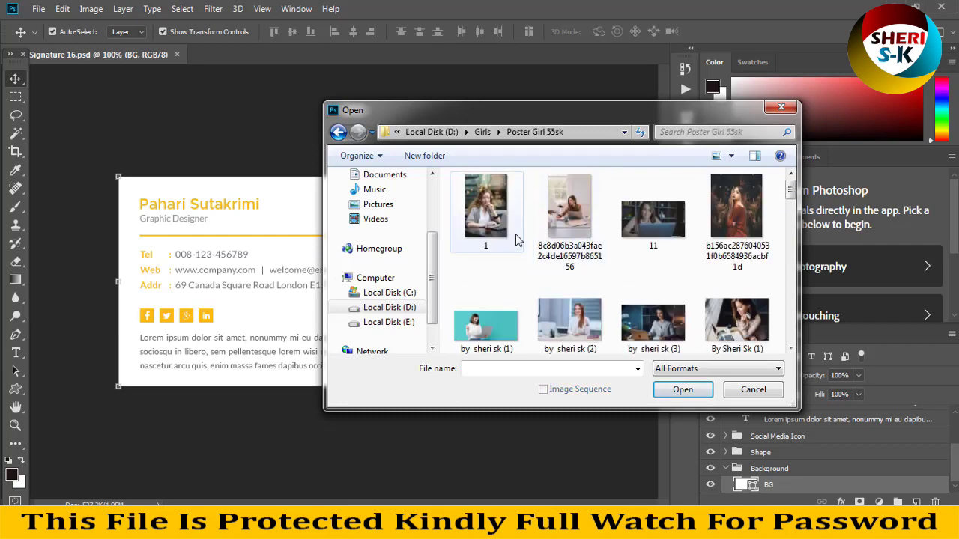
scroll(517, 262, "down", 3)
scroll(510, 277, "down", 2)
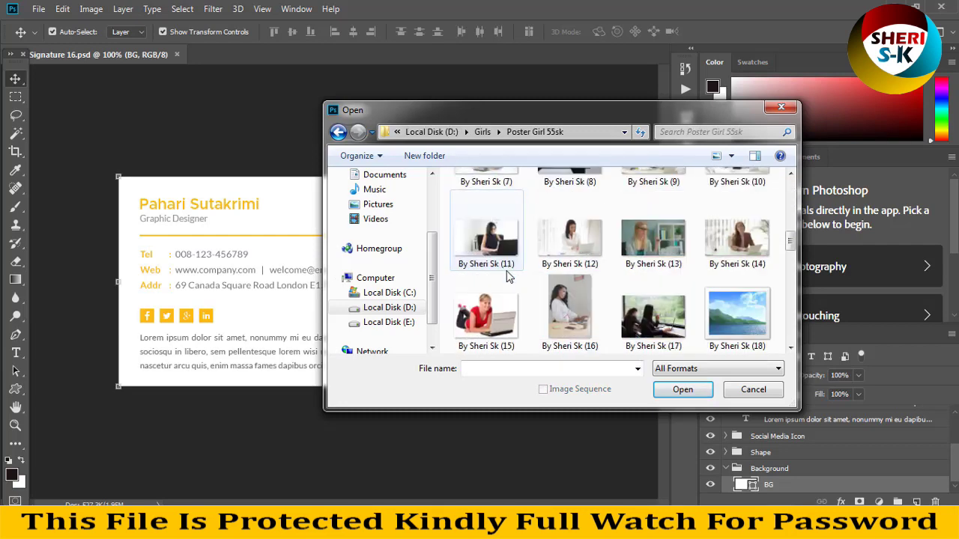
left_click(659, 239)
left_click(680, 389)
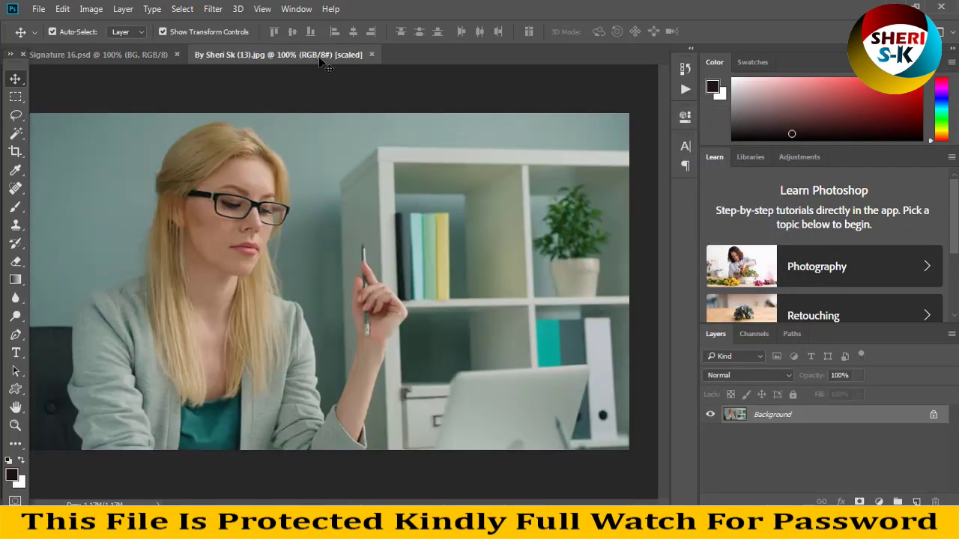
left_click_drag(323, 56, 427, 139)
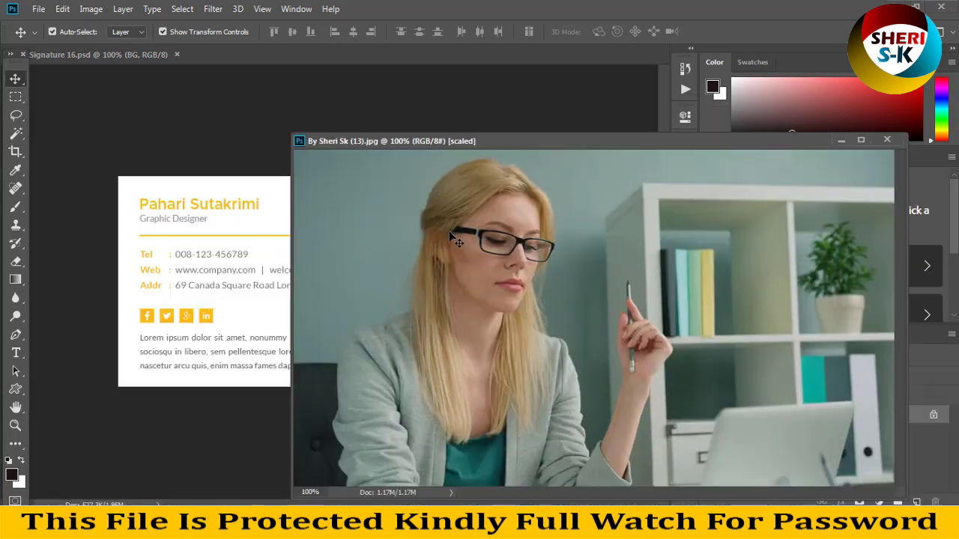
Drag the woman's photo onto the card as Layer 1 and clip it to the background.
left_click_drag(449, 231, 207, 225)
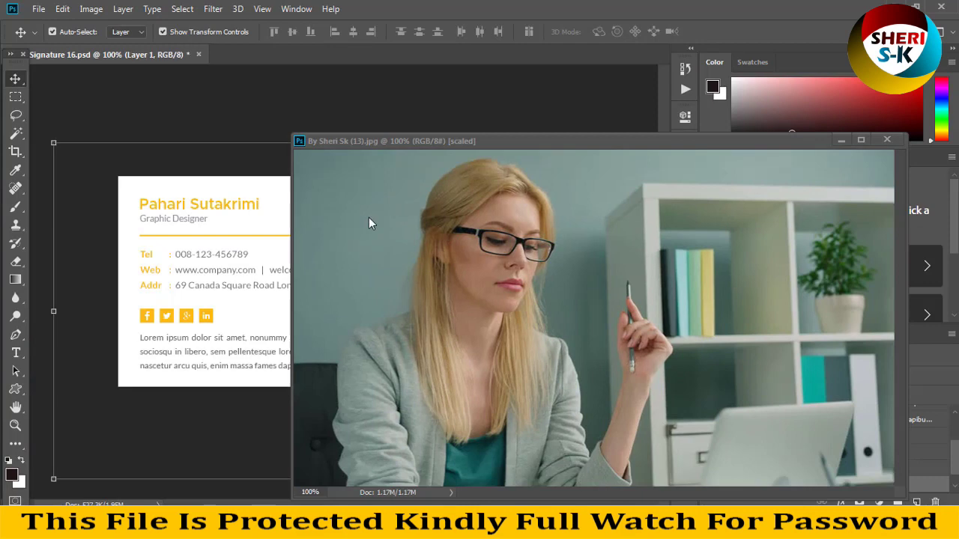
left_click(841, 141)
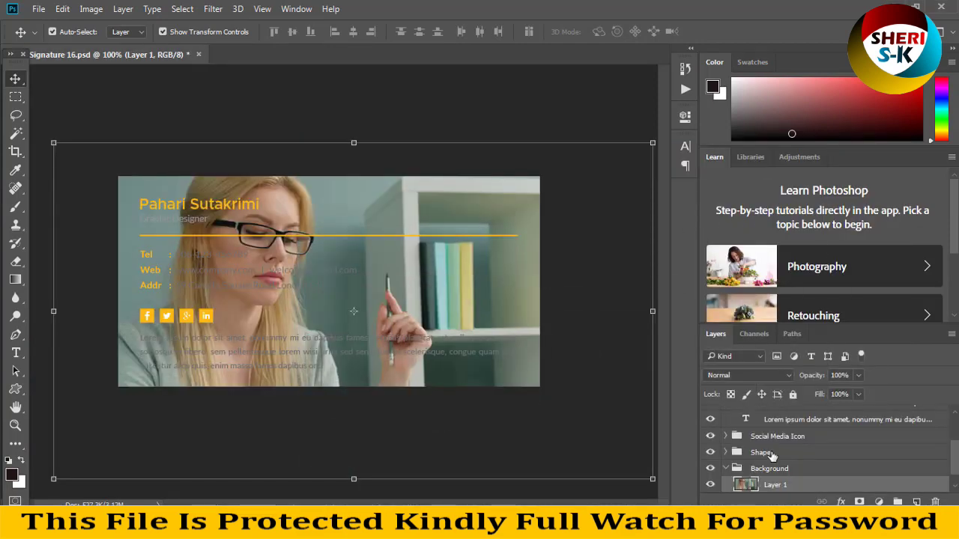
scroll(771, 456, "down", 1)
right_click(775, 468)
left_click(720, 287)
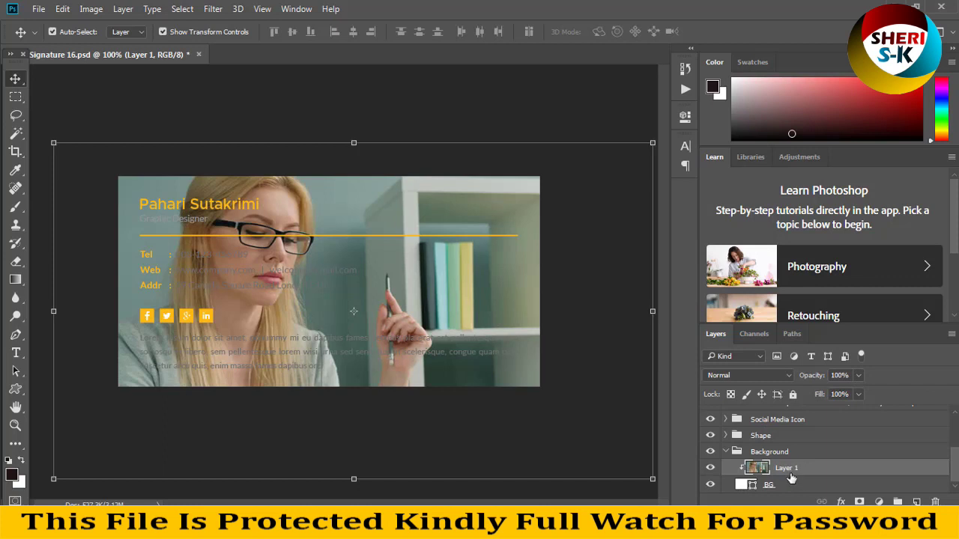
Fade Layer 1 to about 54% opacity and zoom in to check the result.
left_click(859, 375)
left_click_drag(818, 390, 816, 390)
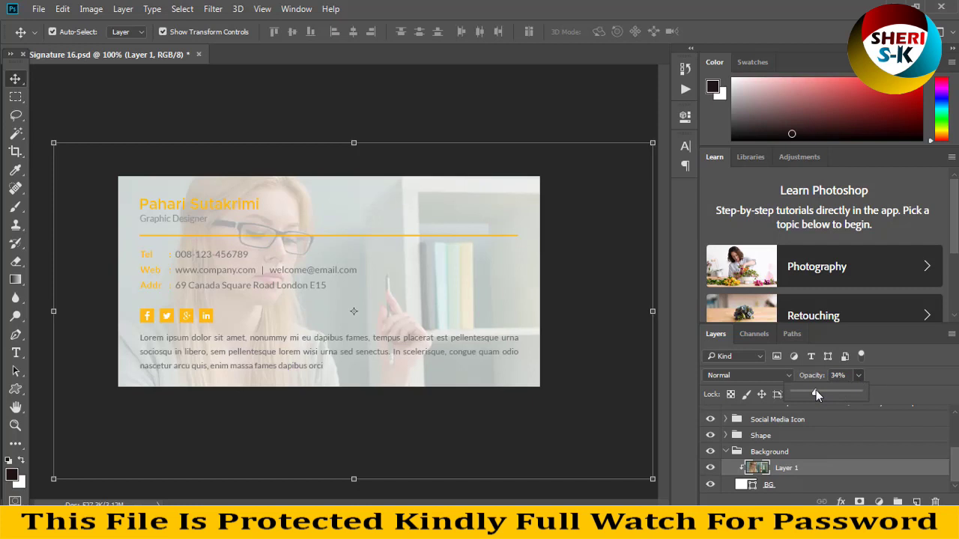
left_click_drag(824, 390, 825, 390)
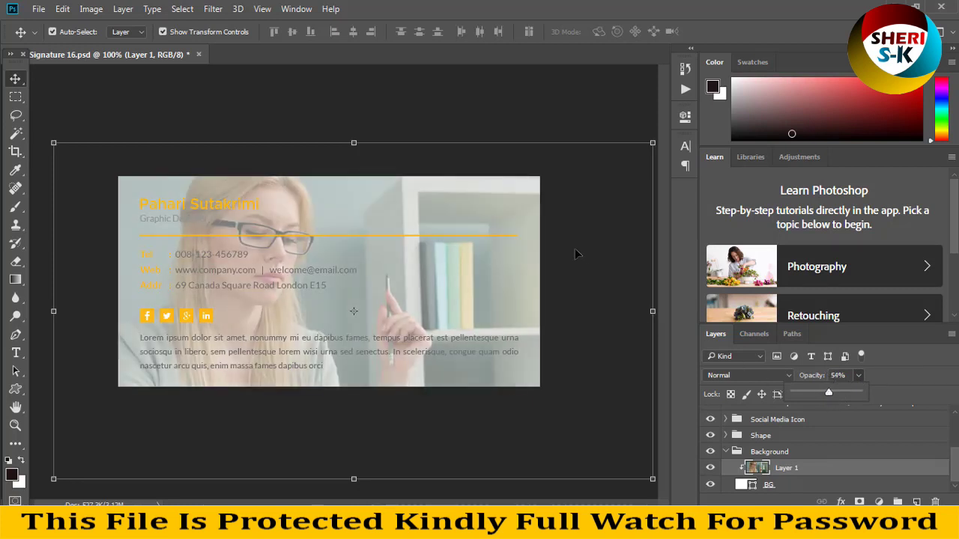
left_click(578, 278)
key("ctrl+plus")
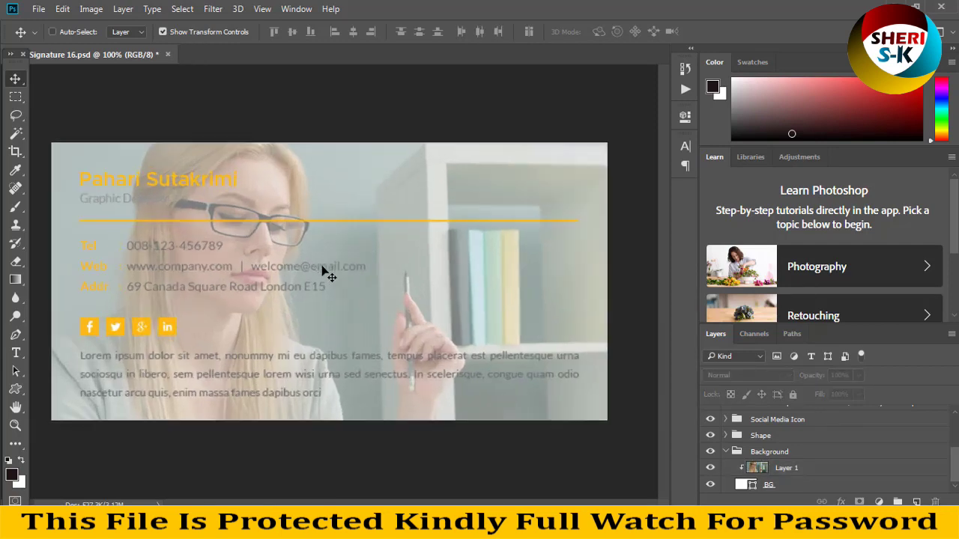
key("ctrl+minus")
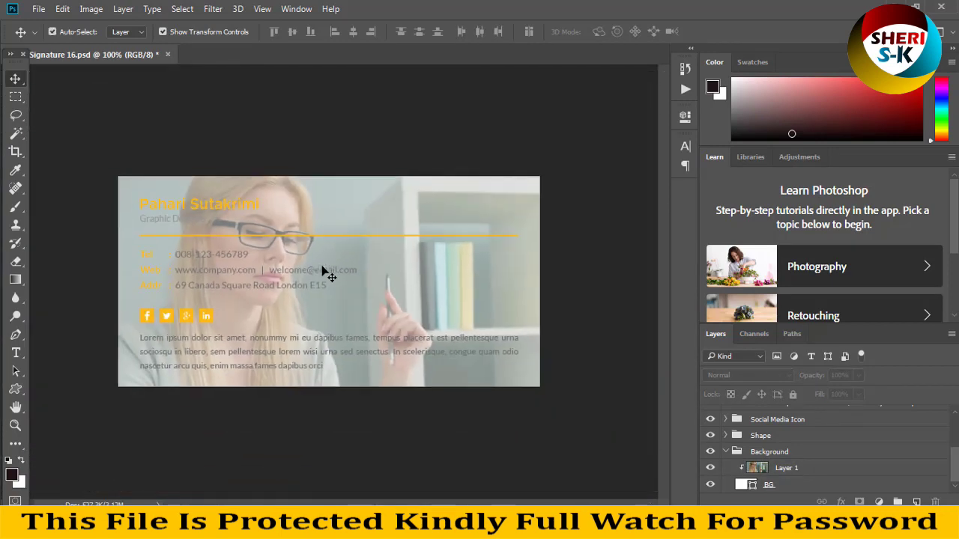
Check the text and icon layers, nudge the faded photo, then hide Layer 1.
left_click(294, 285, "ctrl")
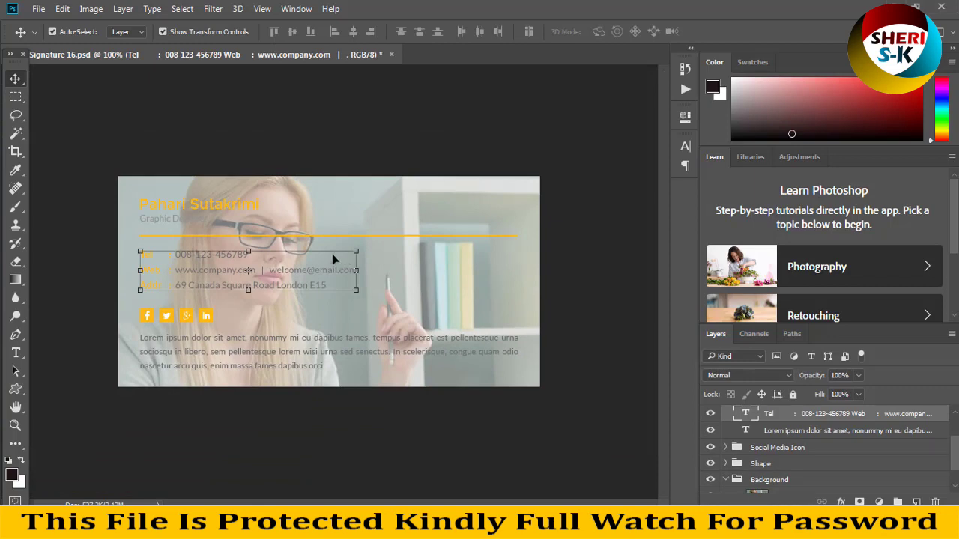
left_click(229, 208)
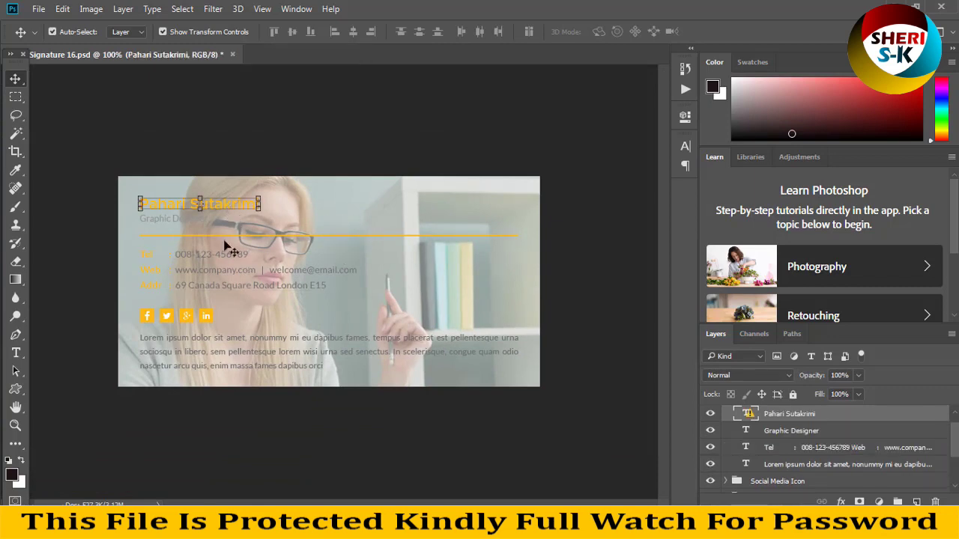
left_click(208, 321)
left_click(466, 232)
mouse_move(458, 217)
left_mouse_down()
mouse_move(487, 282)
mouse_move(524, 254)
left_mouse_up()
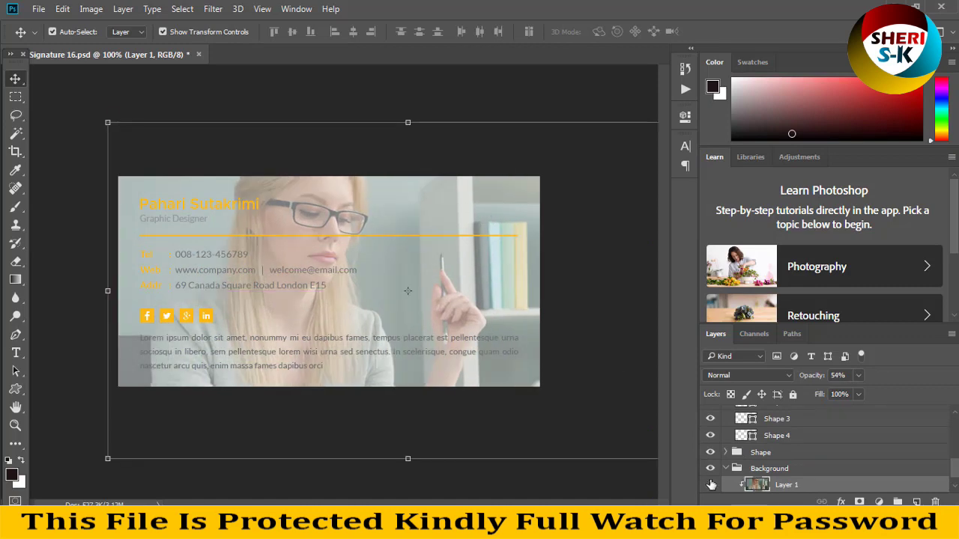
left_click(711, 484)
scroll(796, 487, "down", 1)
Try a dark red fill on the BG layer, then cancel to keep it white.
left_click(745, 486)
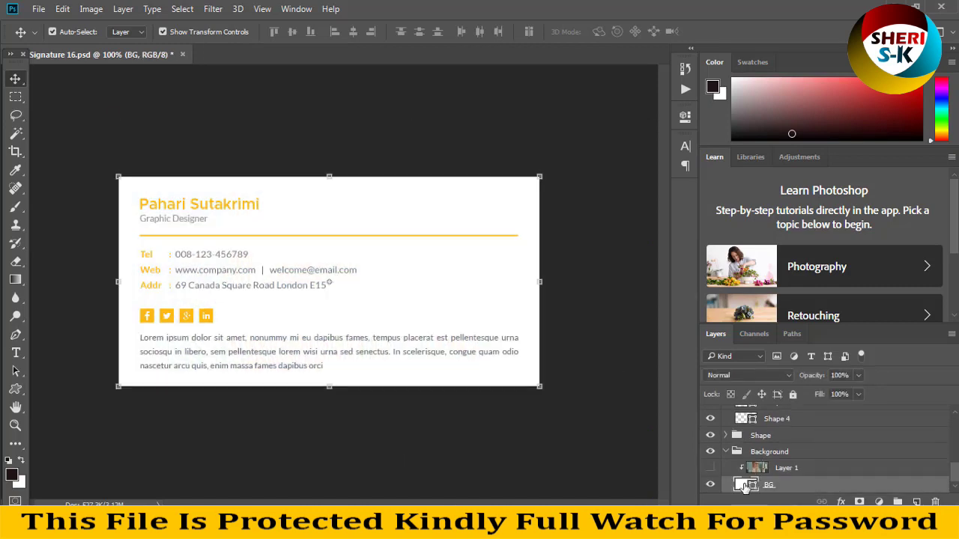
double_click(751, 485)
left_click_drag(694, 215, 644, 254)
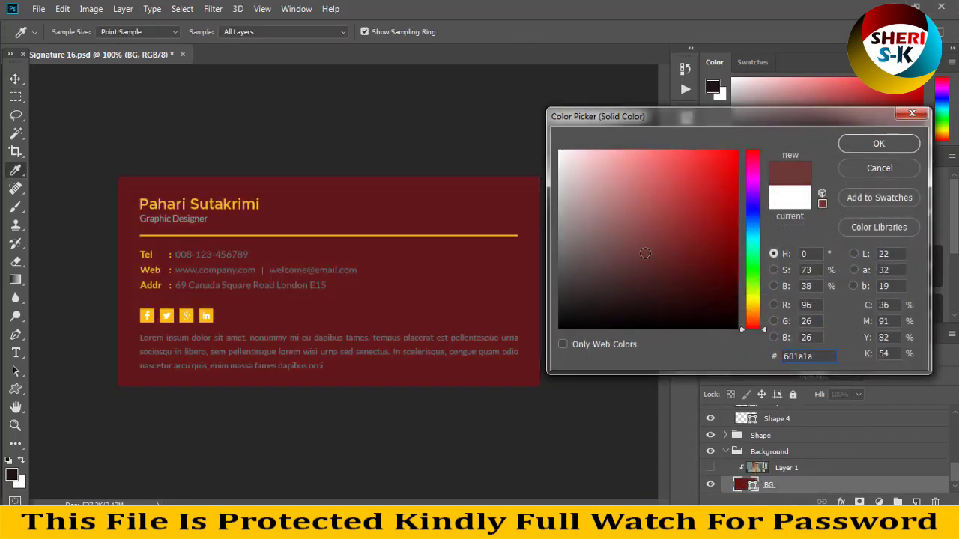
left_click(842, 168)
Try several gradient overlay presets on the card background, then discard the Layer Style.
left_click(840, 501)
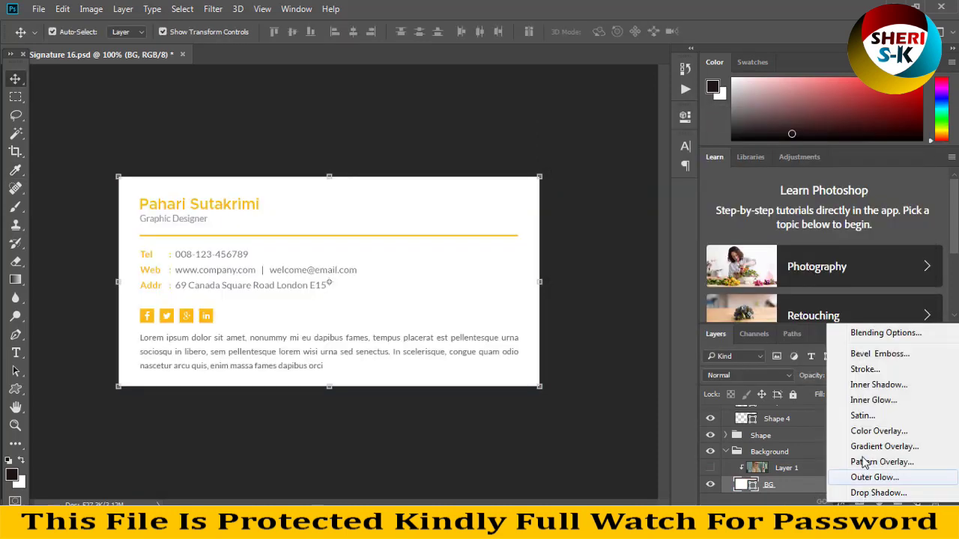
left_click(865, 449)
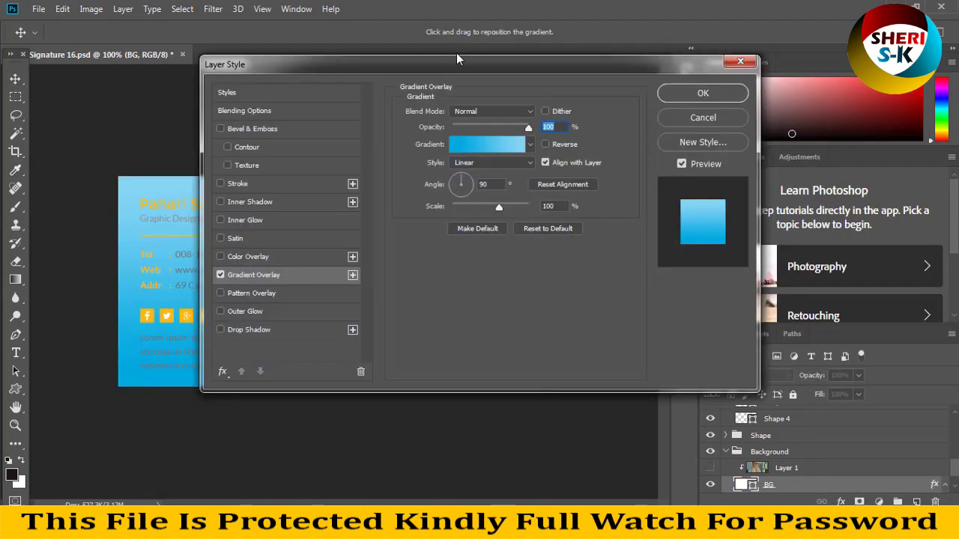
left_click_drag(450, 91, 716, 96)
left_click(793, 175)
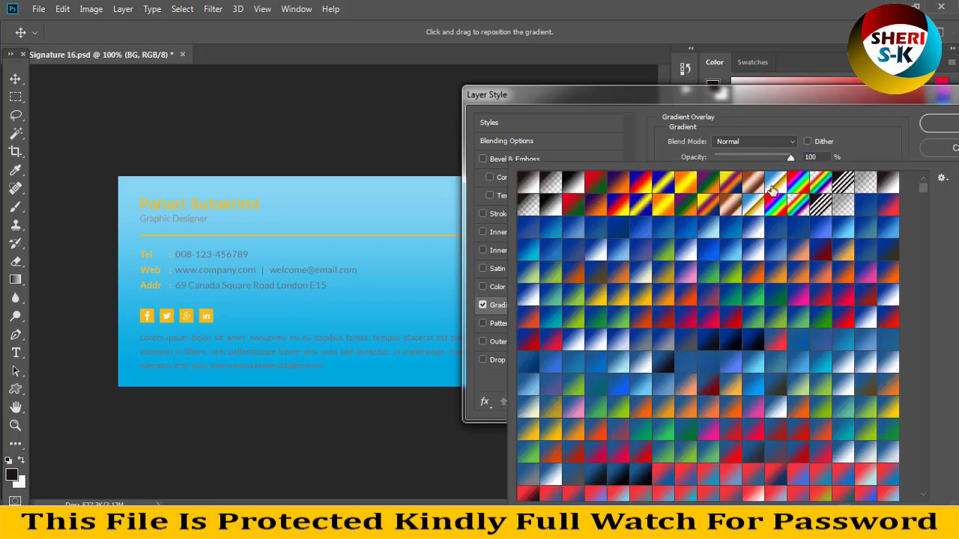
left_click(708, 251)
left_click(625, 343)
left_click(618, 384)
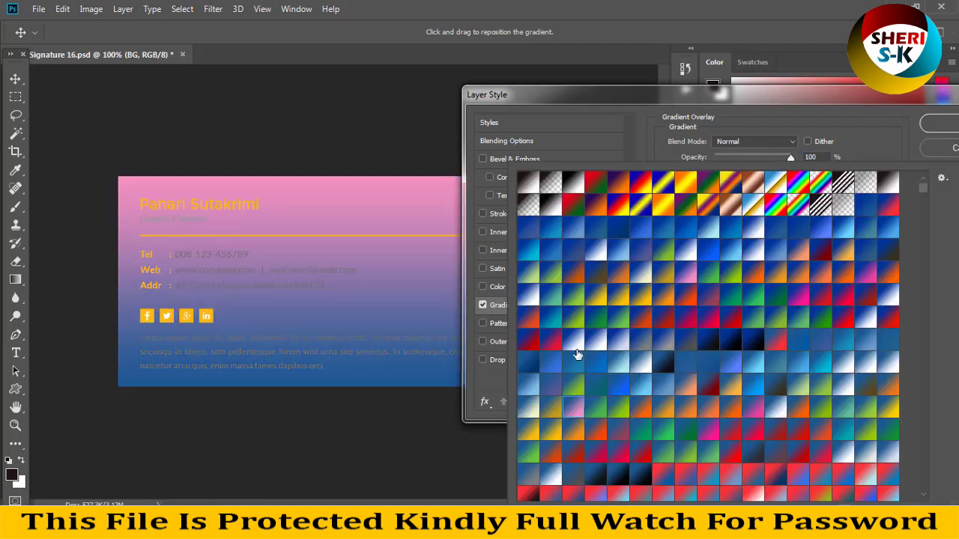
left_click(599, 334)
double_click(601, 339)
key("Escape")
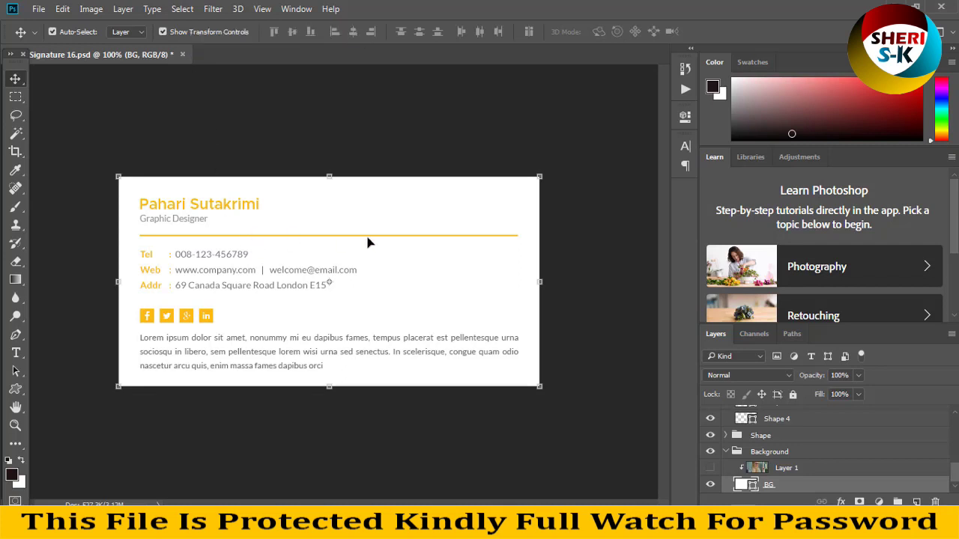
Show the faded photo again, commit a Free Transform, and close Email Signature 16 without saving.
left_click(711, 468)
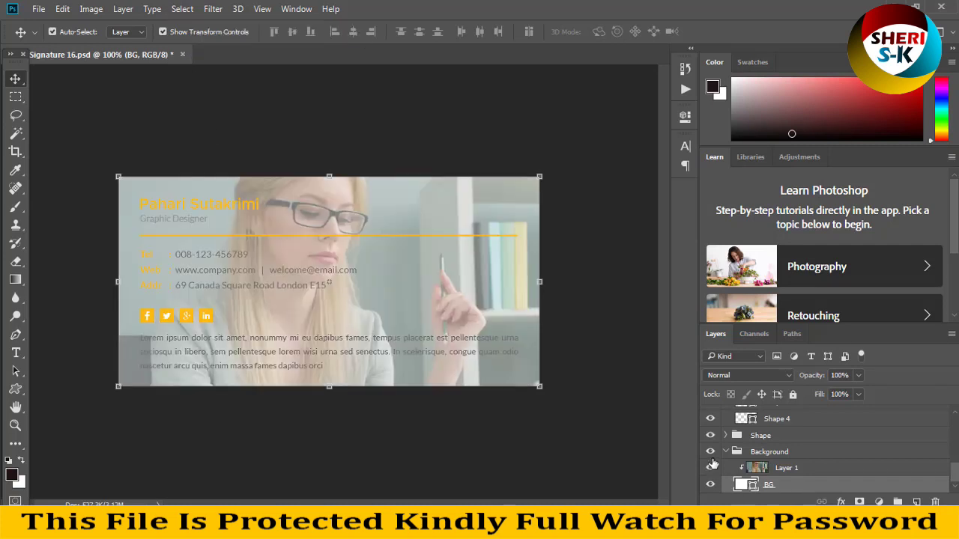
left_click(534, 233)
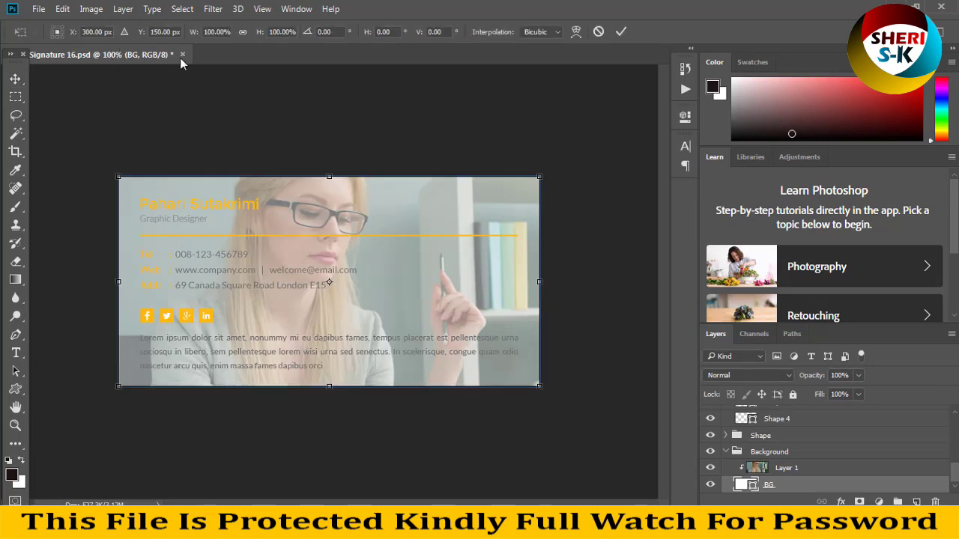
key("Return")
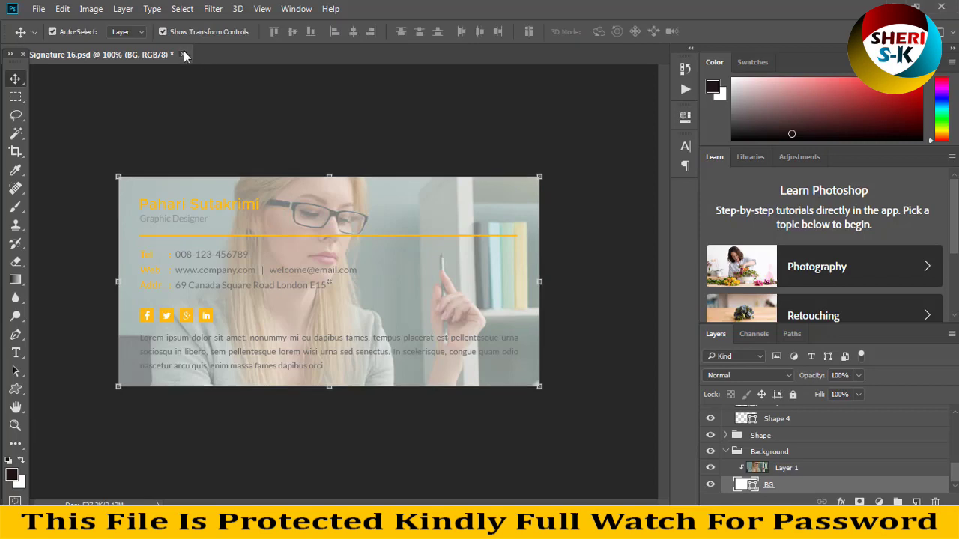
left_click(183, 55)
left_click(472, 203)
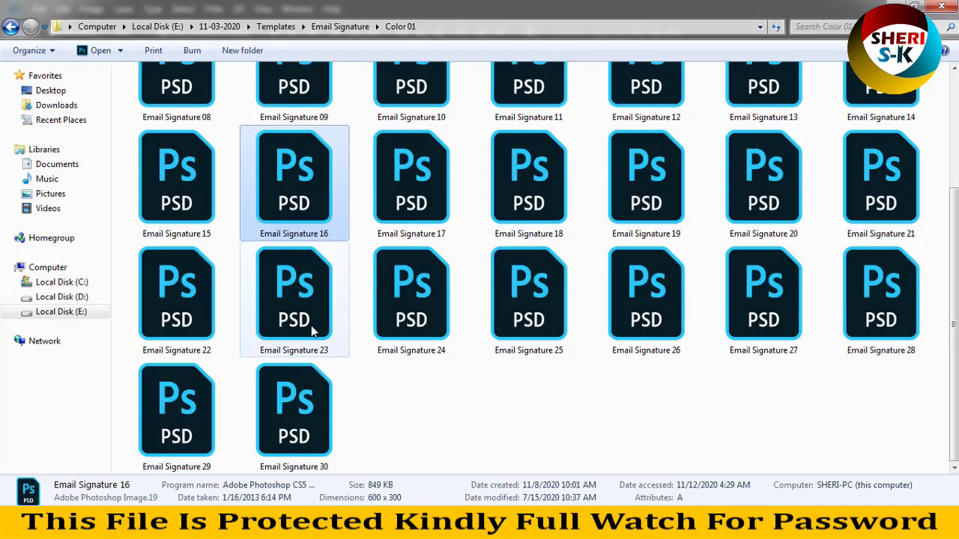
Preview Email Signature 17 in Windows Photo Viewer, then open Email Signature 18.psd in Photoshop.
left_click(401, 221)
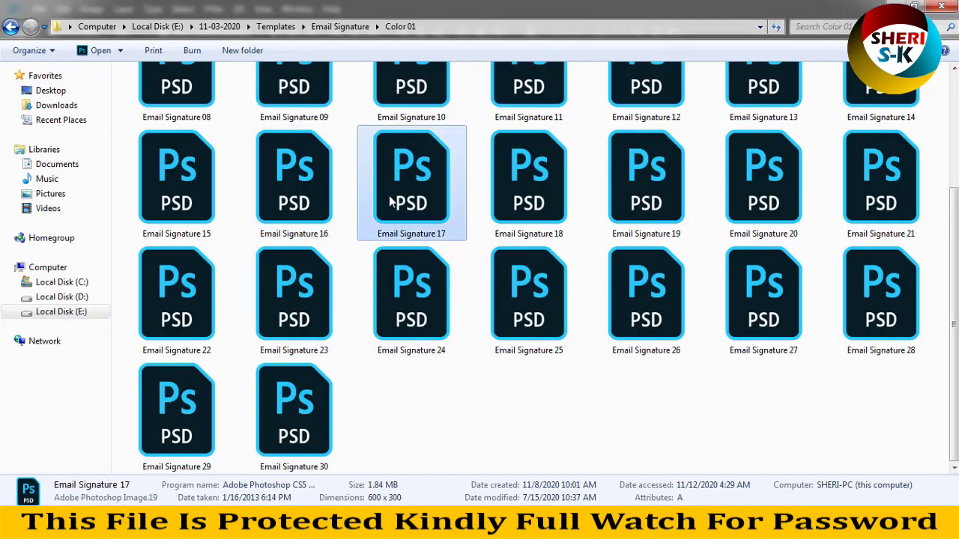
right_click(390, 202)
left_click(663, 289)
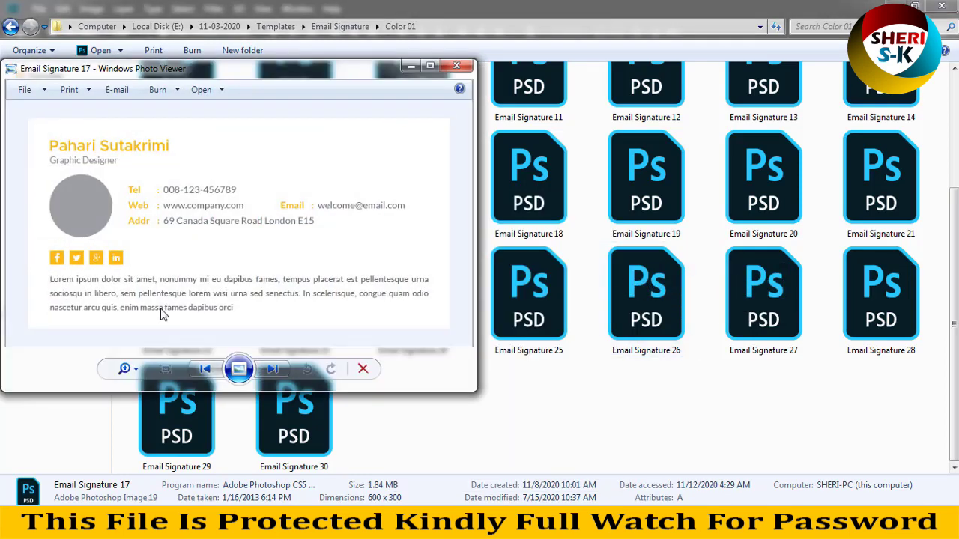
scroll(68, 196, "down", 1)
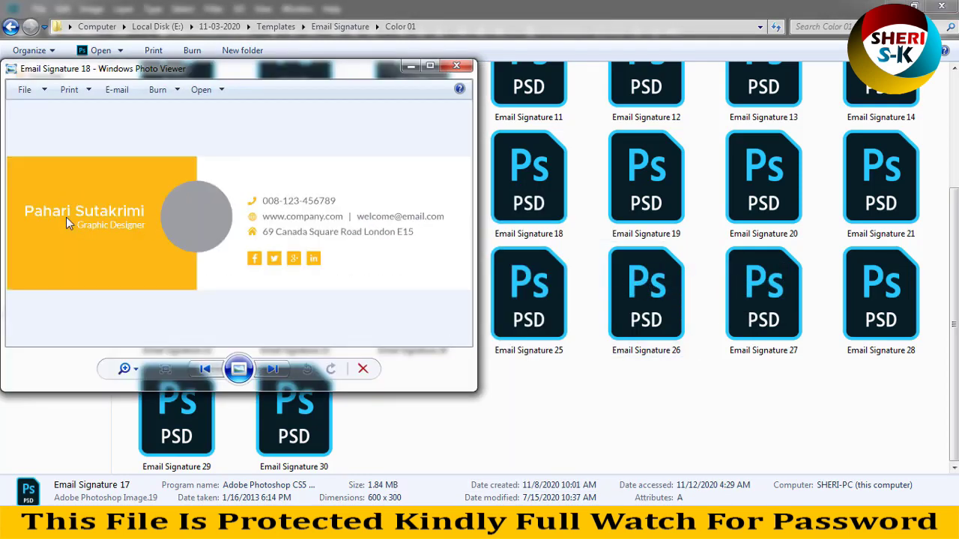
scroll(161, 242, "down", 1)
scroll(198, 233, "up", 1)
left_click(456, 66)
left_click_drag(525, 203, 517, 203)
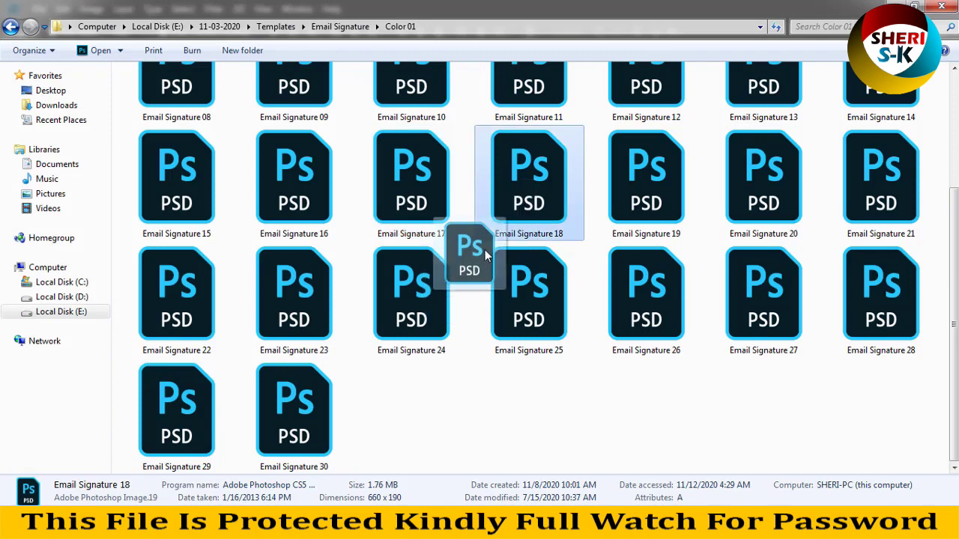
double_click(517, 203)
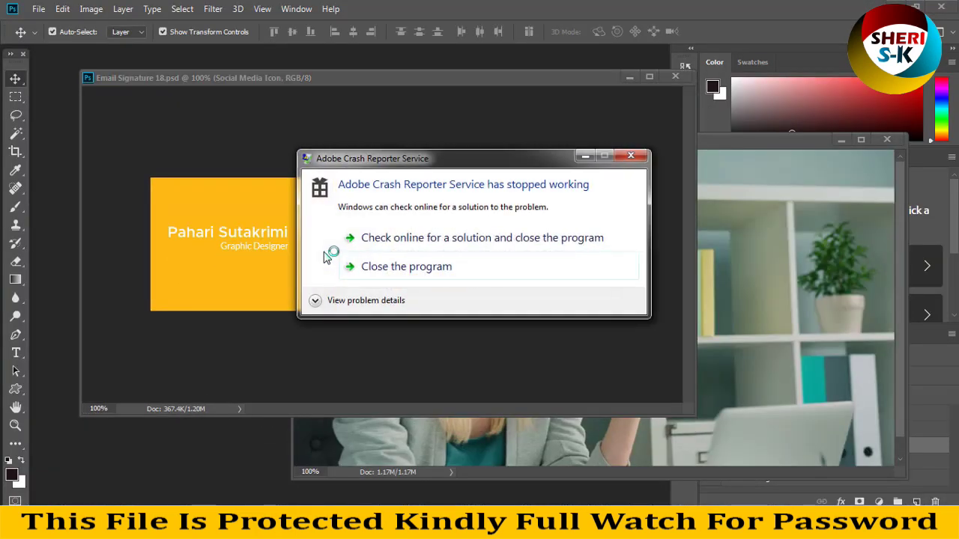
Dismiss the crash report and open the grey circle placeholder smart object for editing.
left_click(369, 268)
left_click(325, 109)
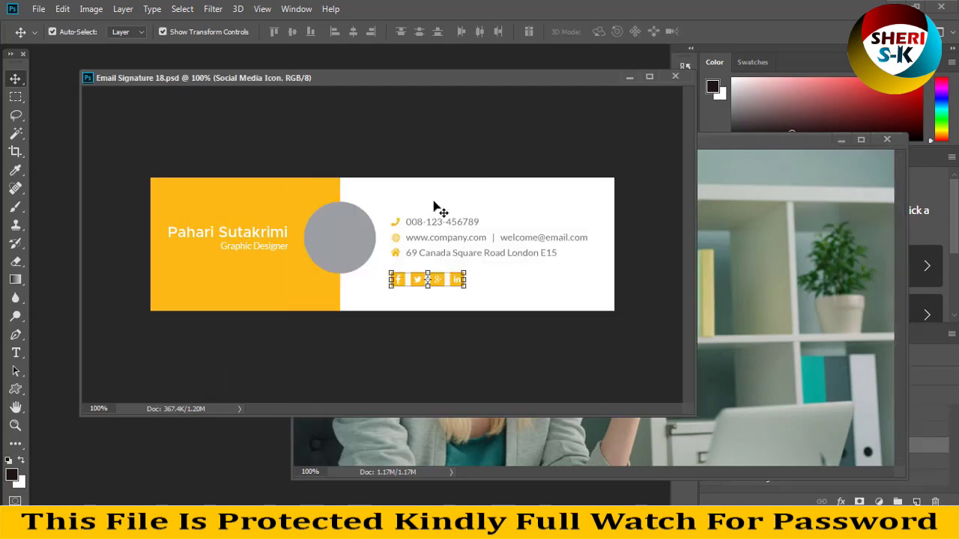
left_click(367, 225)
mouse_move(799, 137)
left_mouse_down()
mouse_move(537, 455)
mouse_move(500, 458)
left_mouse_up()
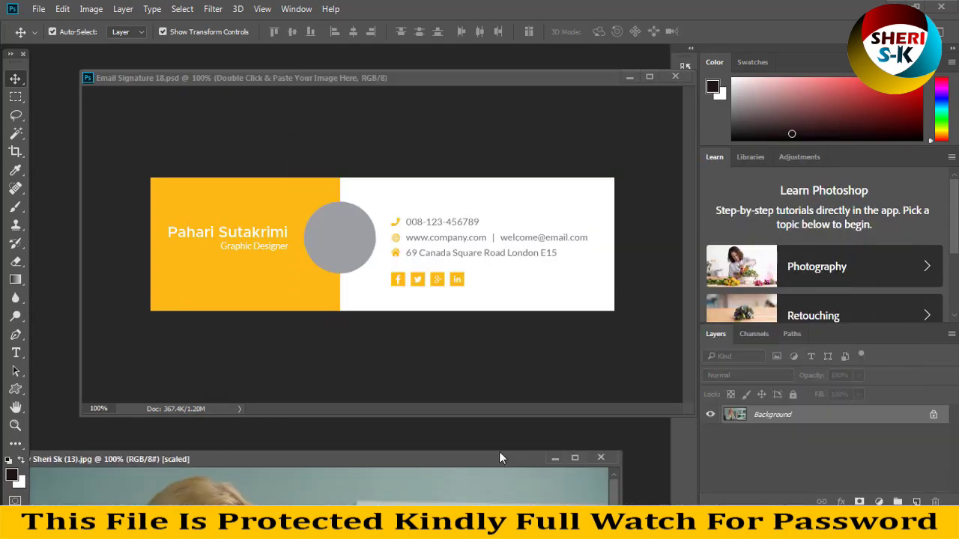
left_click(350, 259)
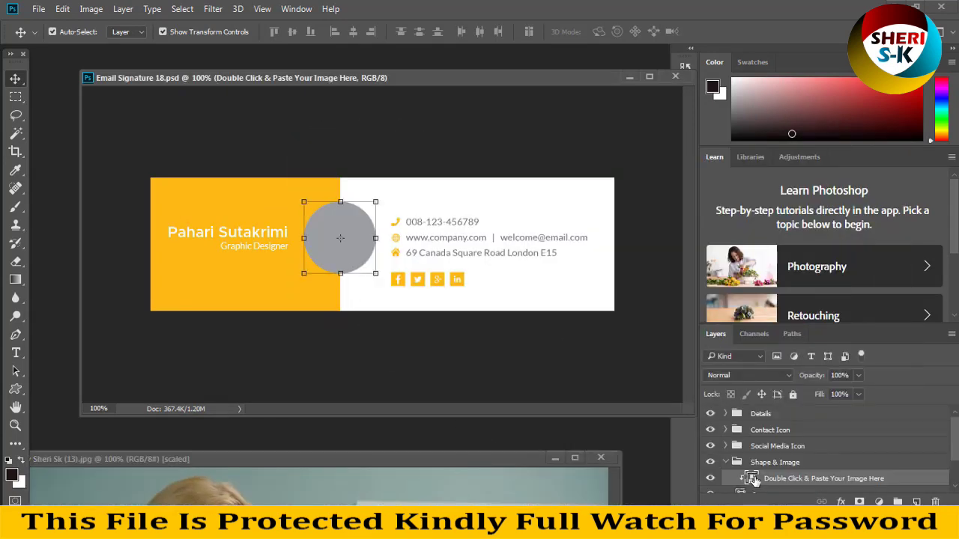
double_click(752, 479)
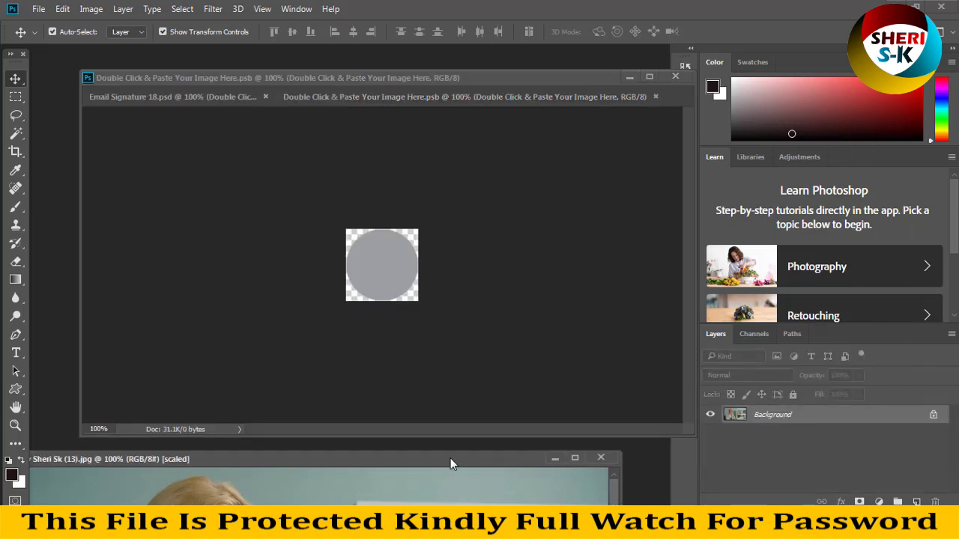
Undo an oversized photo drop and resize the portrait to 300 px wide via Image Size.
left_click_drag(450, 464, 752, 308)
left_click_drag(617, 395, 390, 249)
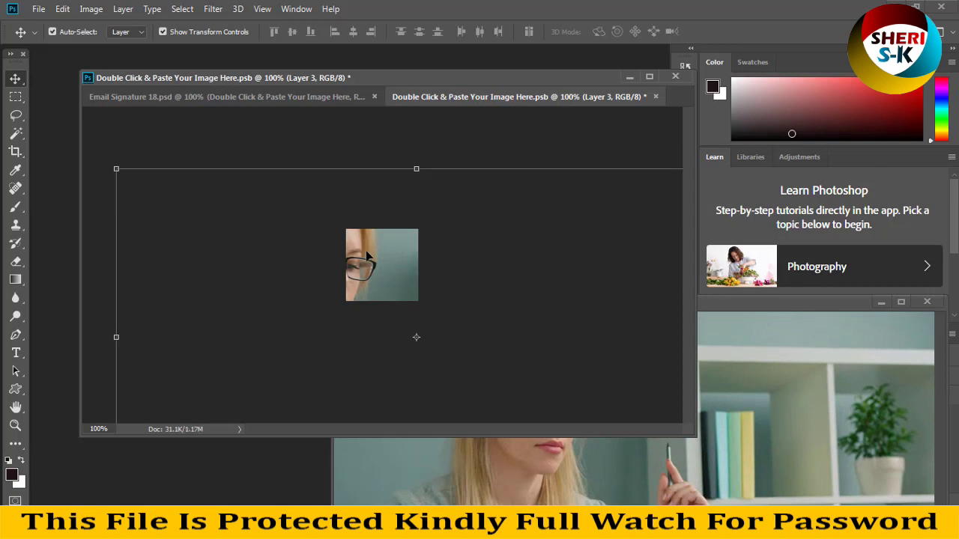
key("ctrl+z")
left_click(777, 405)
right_click(694, 303)
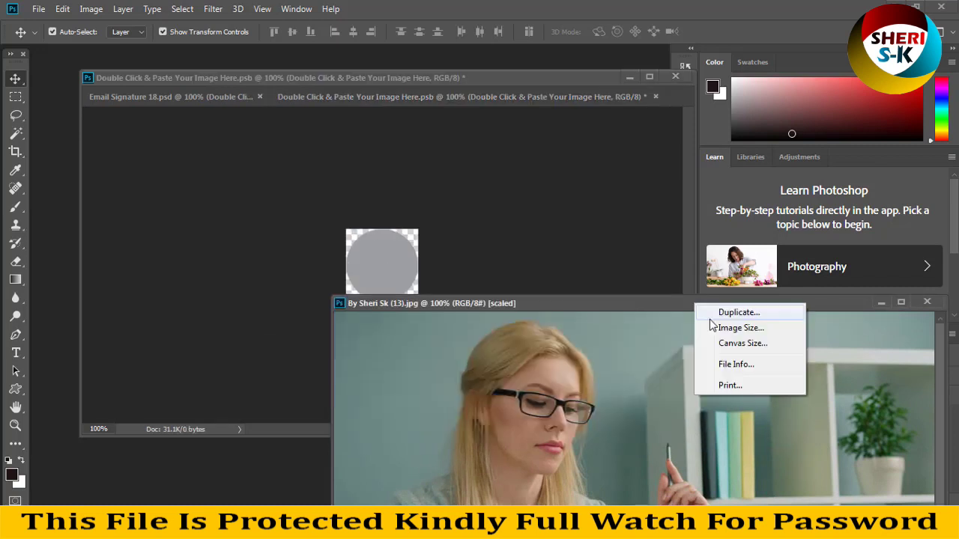
left_click(717, 327)
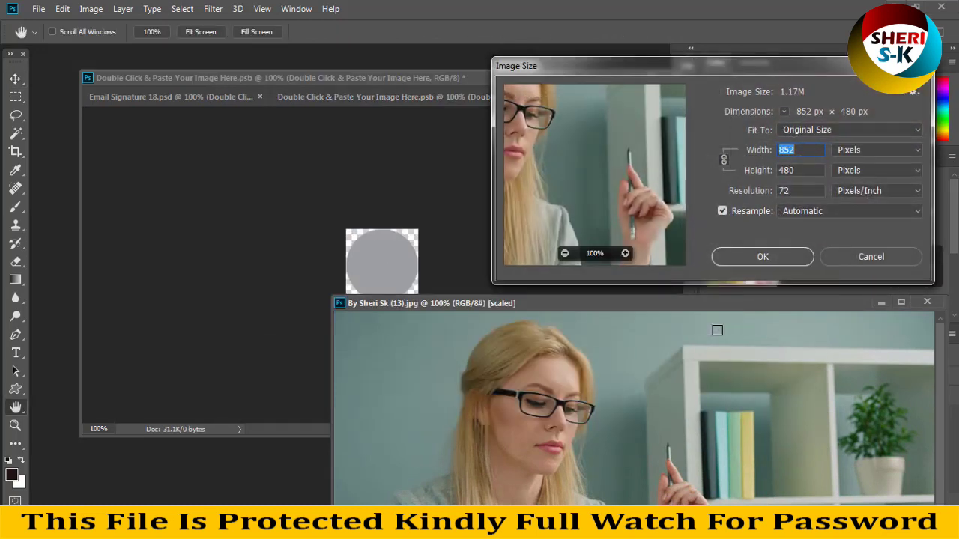
type("300")
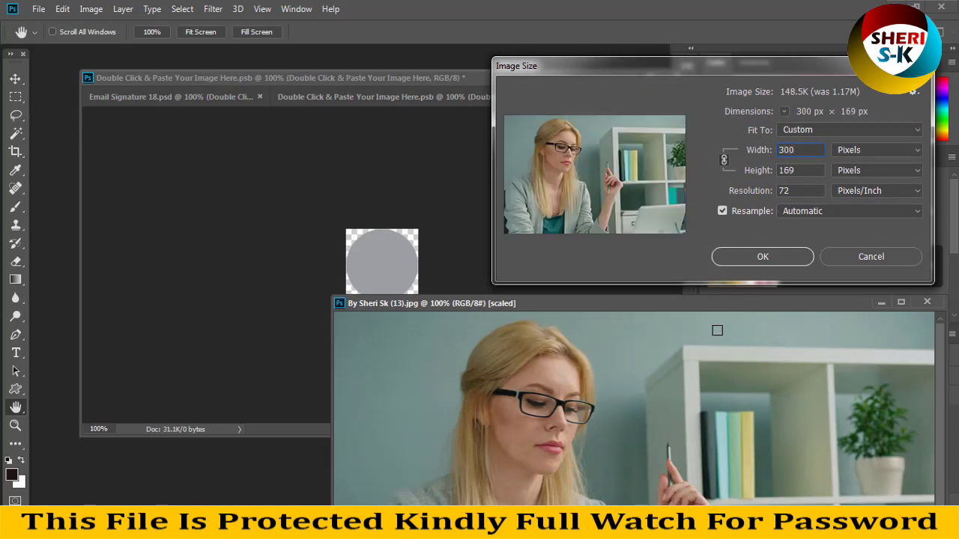
key("Return")
Drag the resized portrait into the placeholder and commit its placement over the circle.
key("v")
left_click_drag(616, 433, 417, 278)
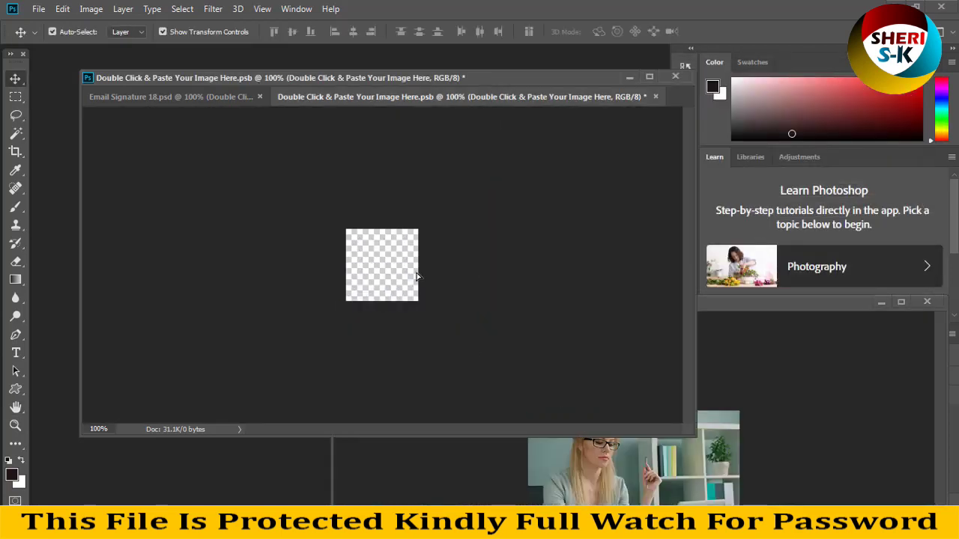
left_click_drag(495, 228, 446, 225)
key("Return")
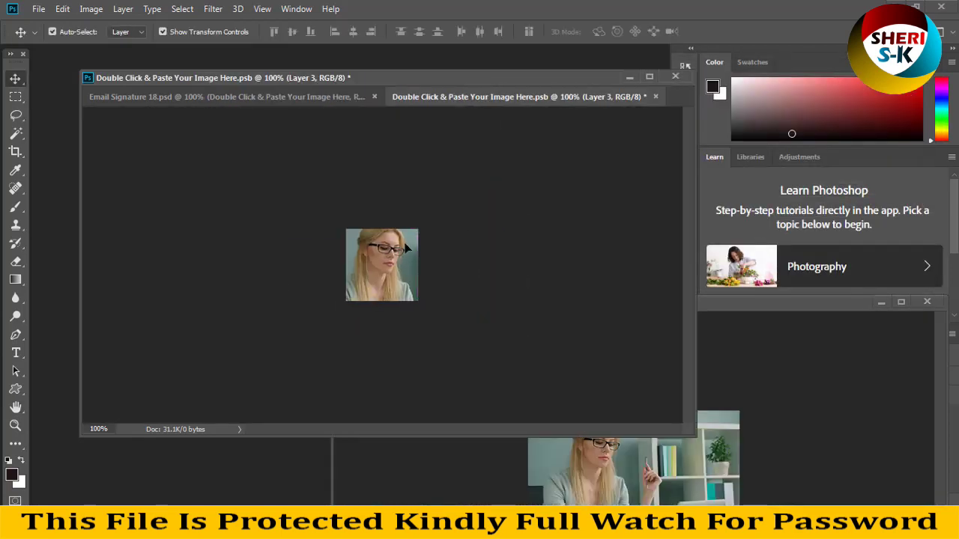
Clip the portrait to the circle, lower the face slightly, then save and close the .psb.
left_click(407, 249)
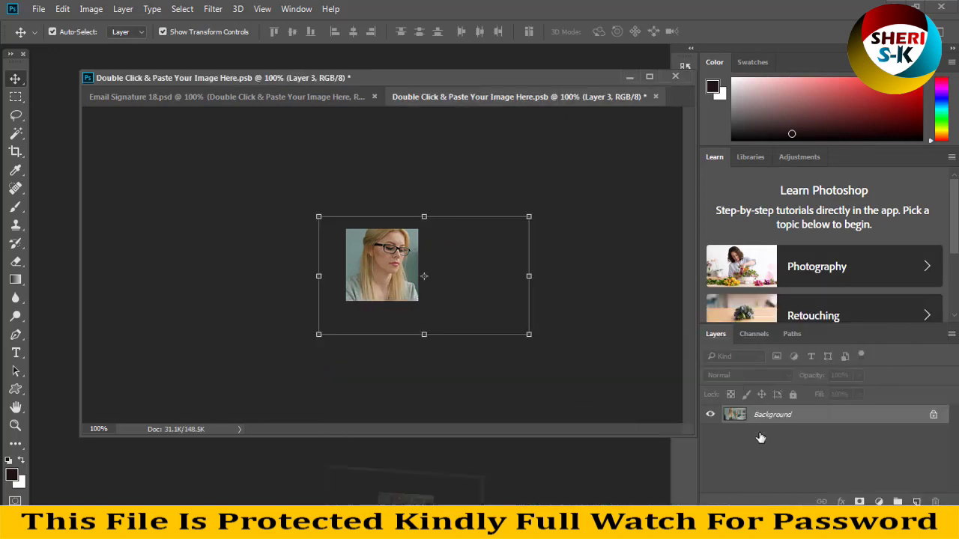
right_click(765, 420)
left_click(569, 324)
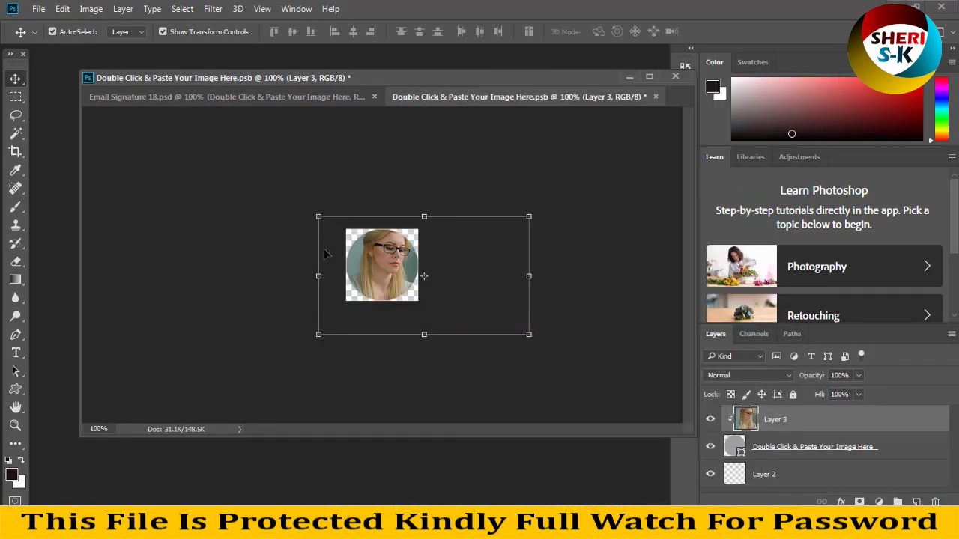
left_click_drag(383, 253, 381, 257)
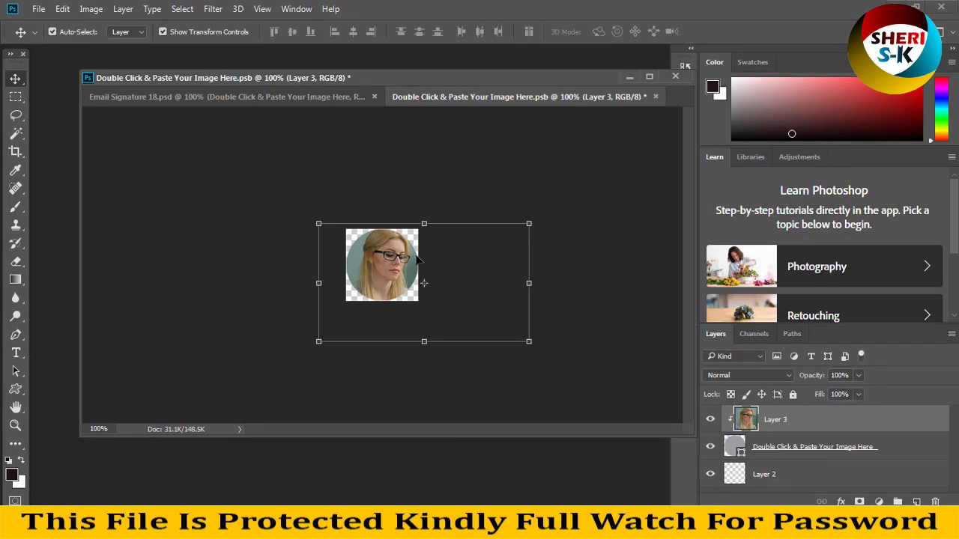
key("ctrl+s")
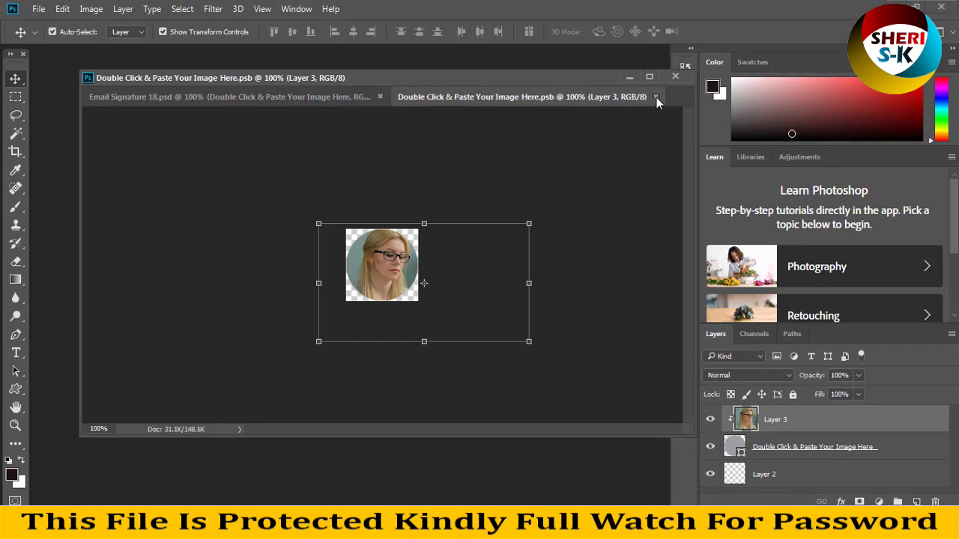
left_click(656, 97)
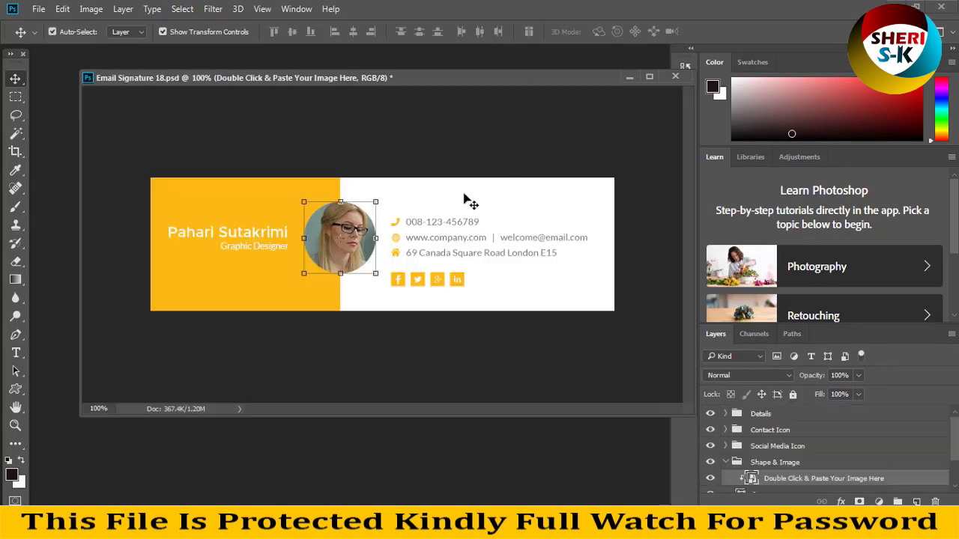
Select the yellow left panel, then open 1.jpg in a floating window and check its size.
left_click(400, 160)
left_click(236, 279)
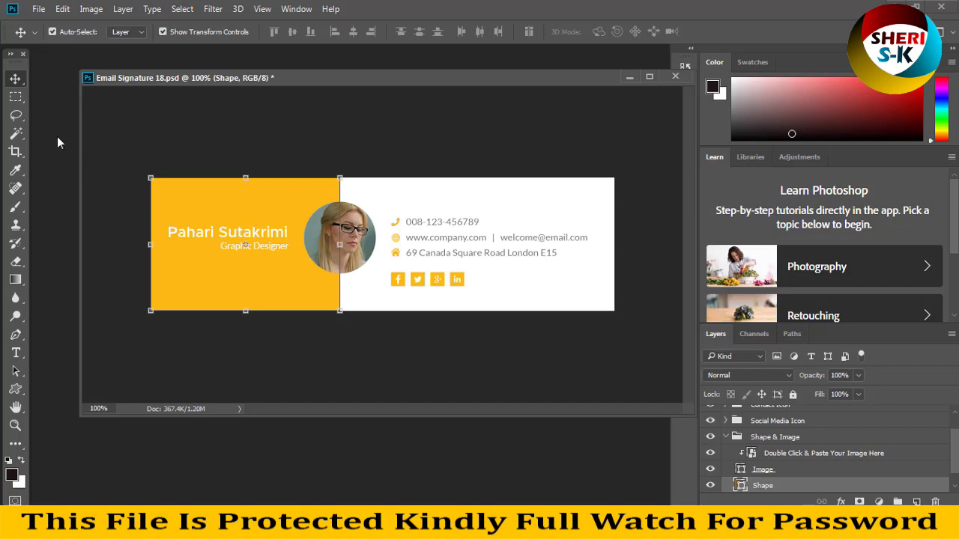
key("ctrl+o")
left_click(486, 208)
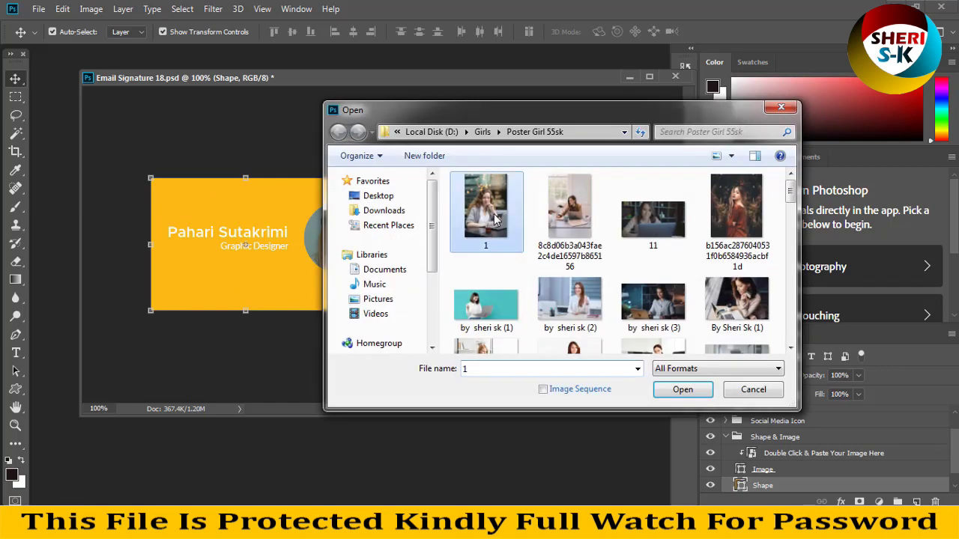
left_click(683, 390)
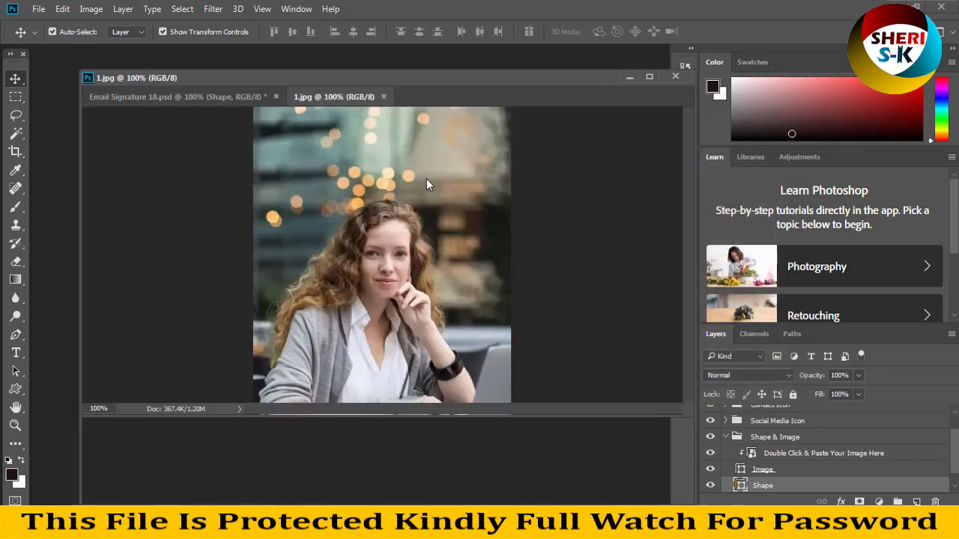
left_click_drag(349, 97, 373, 126)
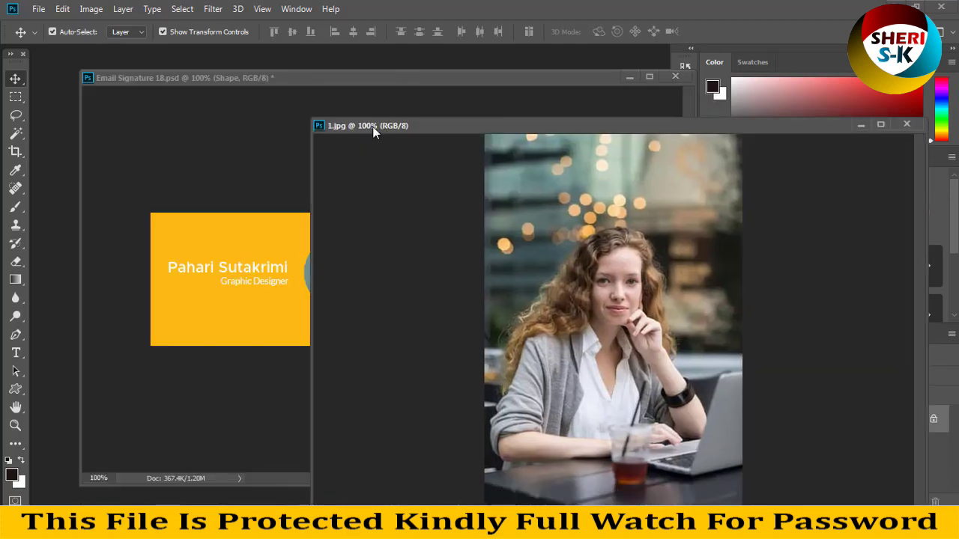
right_click(373, 127)
left_click(418, 153)
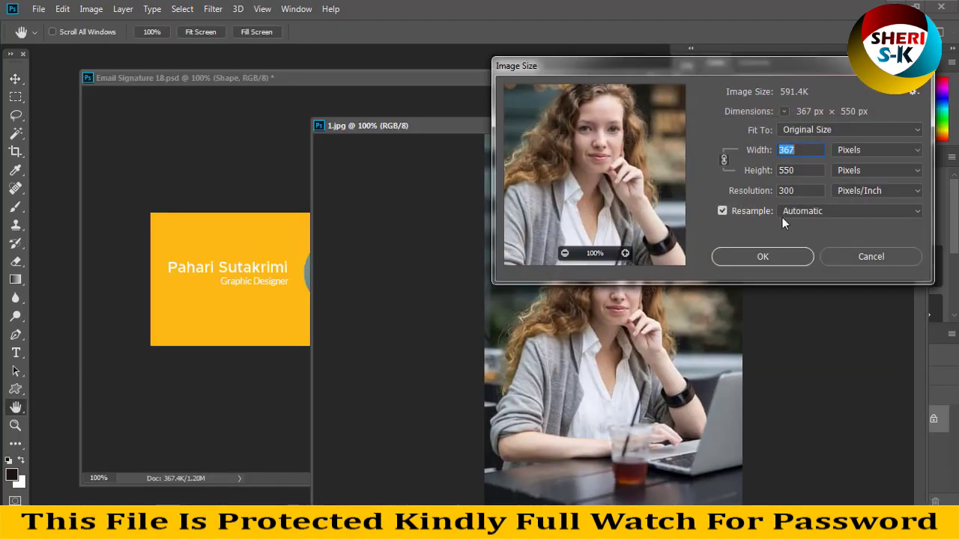
left_click(762, 257)
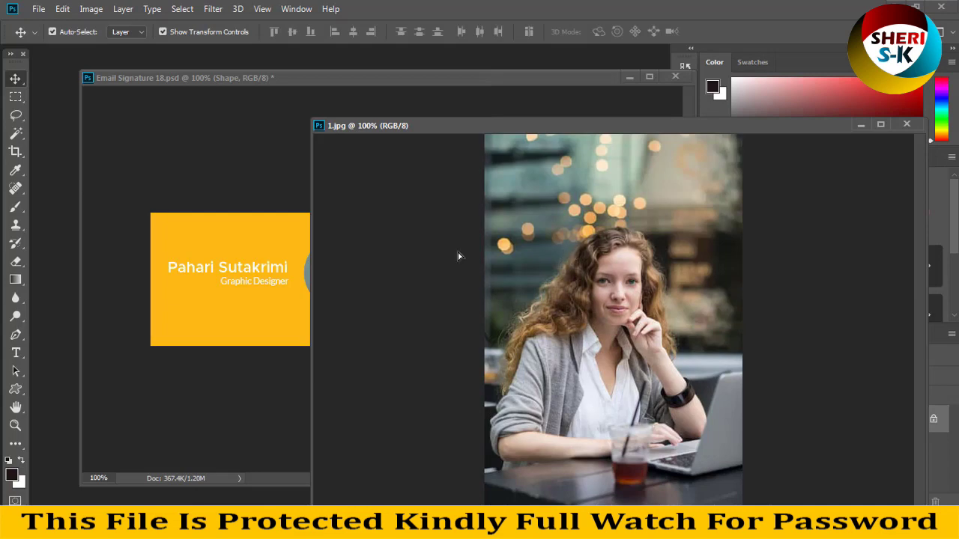
Drag 1.jpg into the signature, scale it to about 69% over the left panel, and commit.
mouse_move(459, 257)
left_mouse_down()
mouse_move(285, 242)
mouse_move(288, 226)
left_mouse_up()
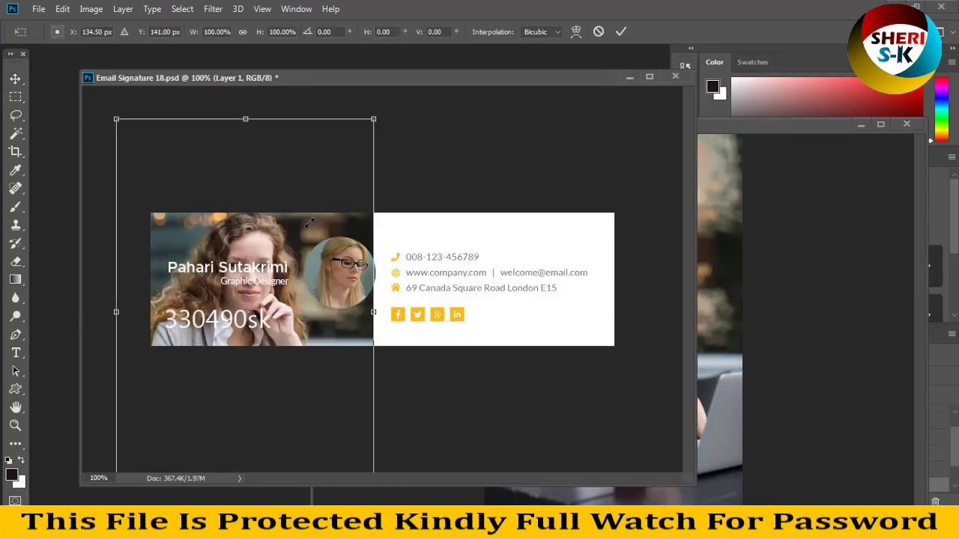
mouse_move(373, 119)
left_mouse_down()
mouse_move(294, 237)
mouse_move(305, 198)
mouse_move(299, 218)
left_mouse_up()
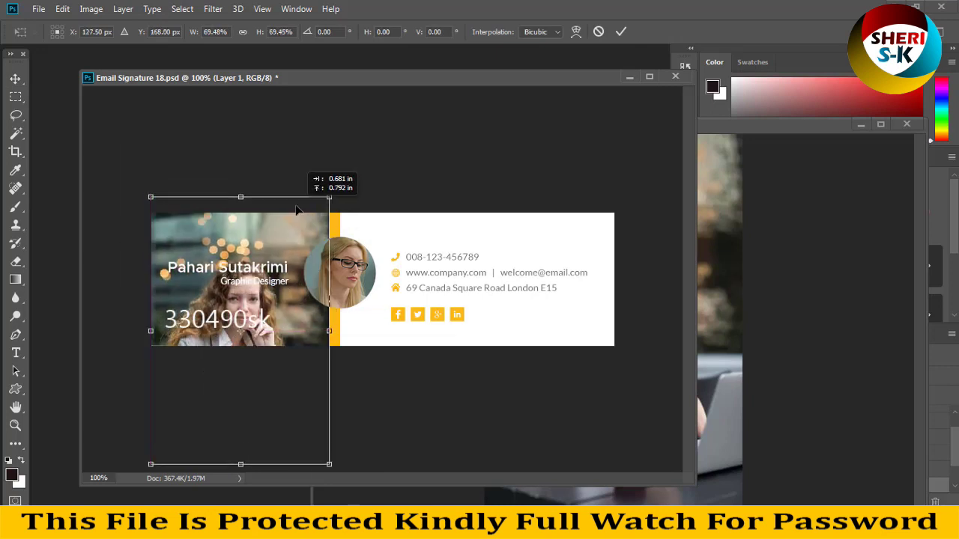
mouse_move(330, 331)
left_mouse_down()
mouse_move(339, 331)
mouse_move(304, 290)
left_mouse_up()
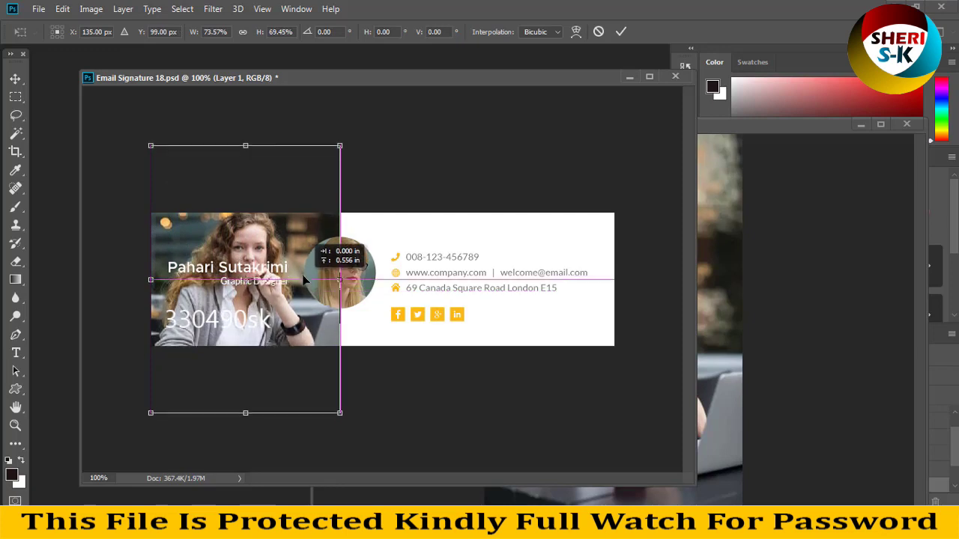
left_click_drag(304, 291, 304, 271)
key("Return")
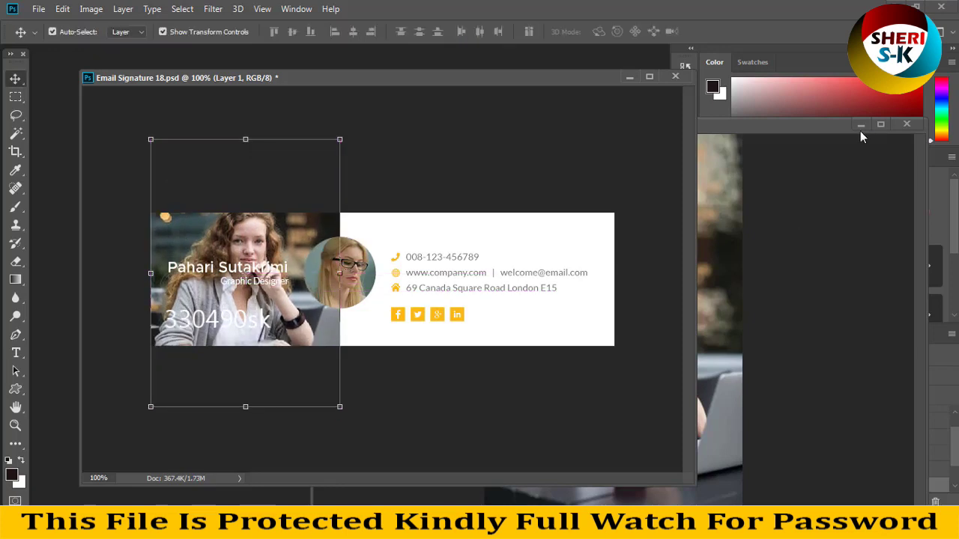
left_click(860, 126)
Clip the photo layer to the left panel shape and lower its opacity to 23%.
scroll(776, 465, "down", 1)
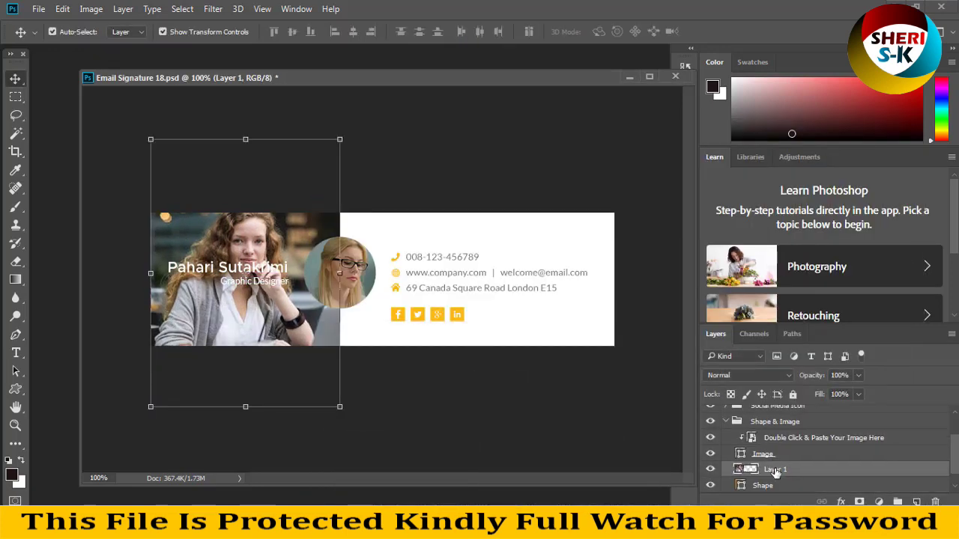
right_click(775, 472)
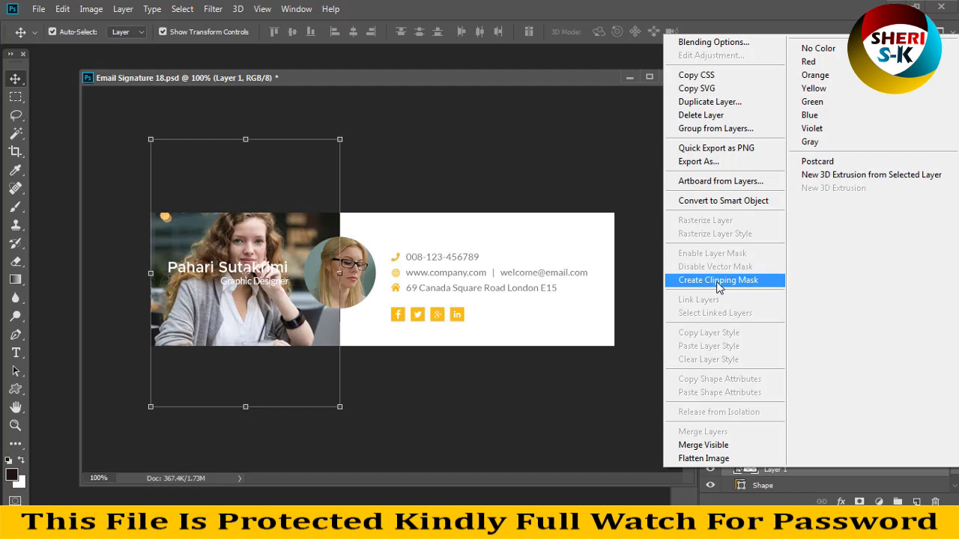
left_click(717, 281)
left_click(859, 376)
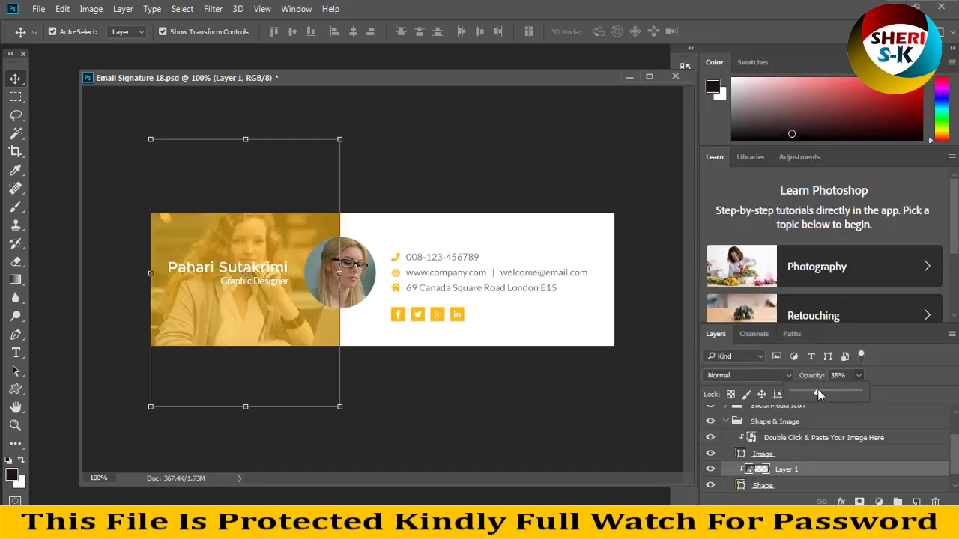
left_click_drag(814, 390, 813, 390)
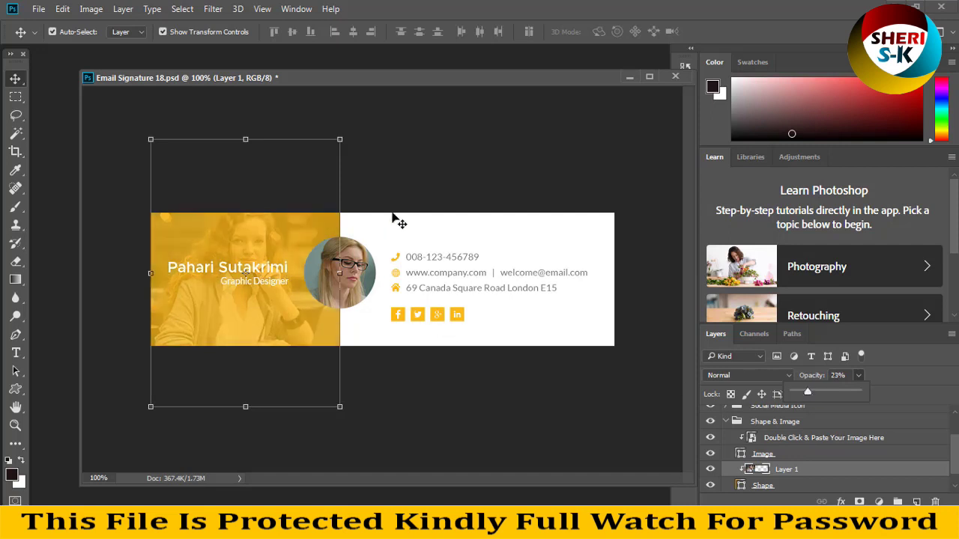
left_click(337, 224)
Recheck the photo layer, confirm the Facebook icon transform unchanged, and close the document.
left_click(379, 193)
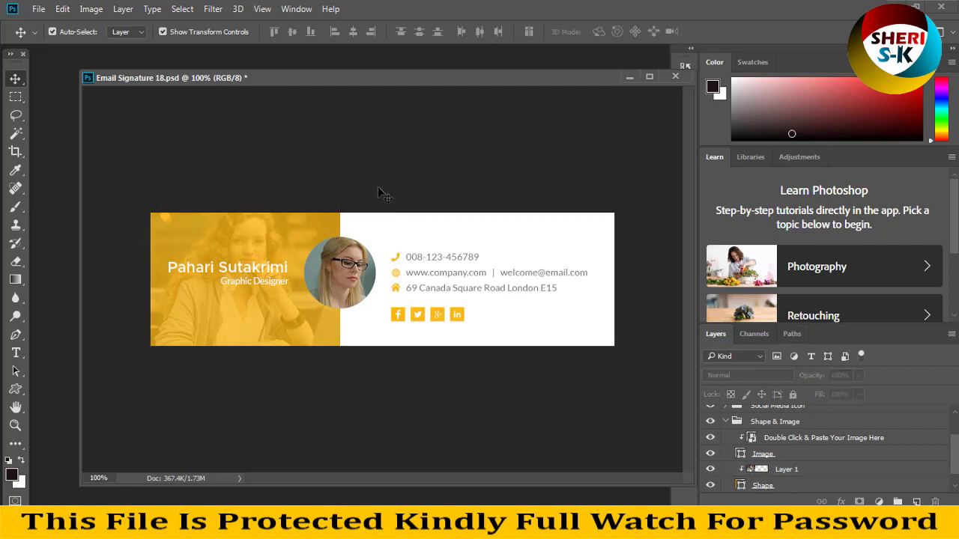
left_click(325, 340)
left_click(398, 324)
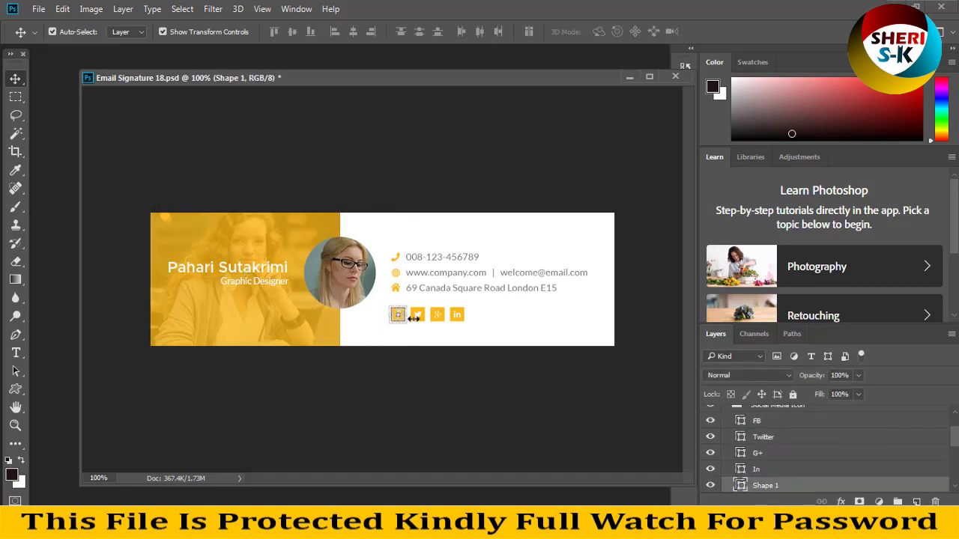
key("ctrl+t")
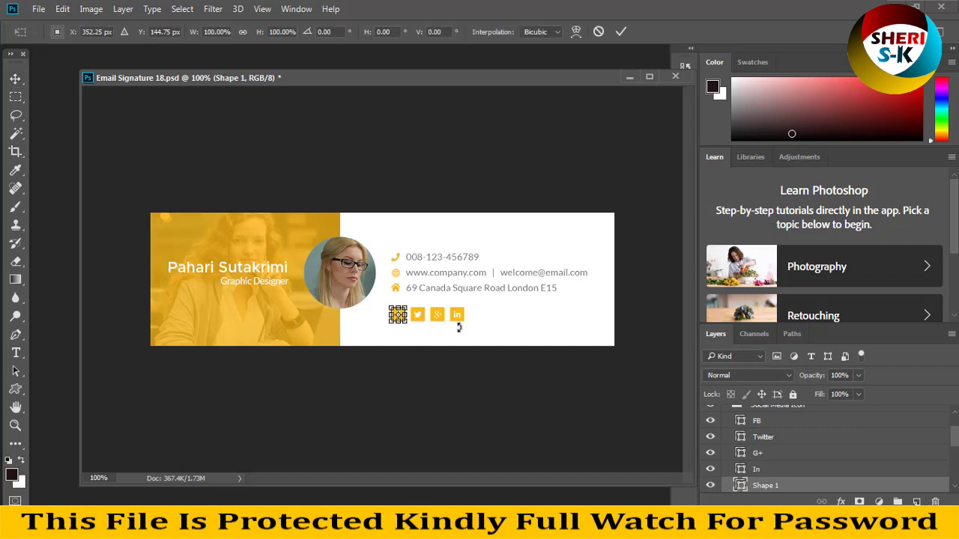
key("Return")
left_click(471, 191)
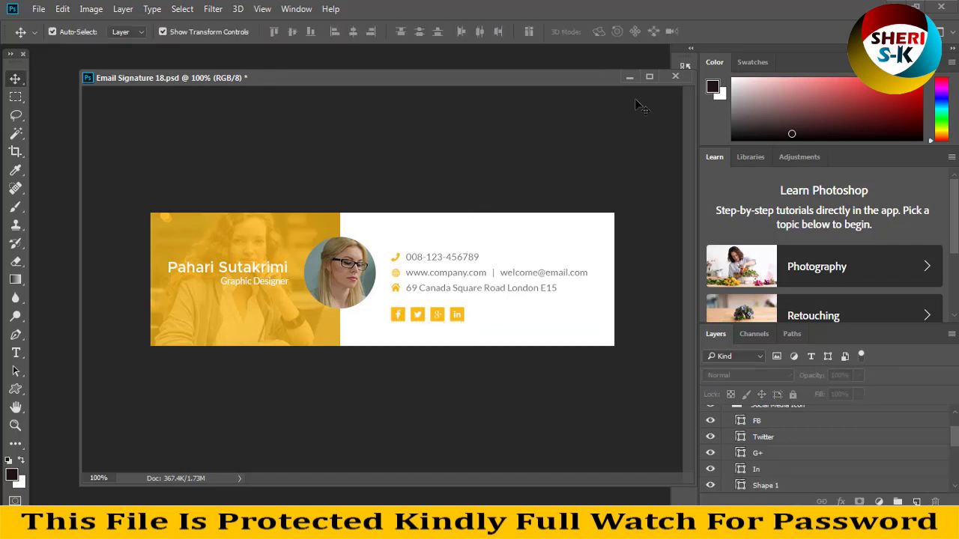
left_click(670, 78)
Discard the Email Signature 18 changes and open the Color 11 folder in Explorer.
left_click(486, 207)
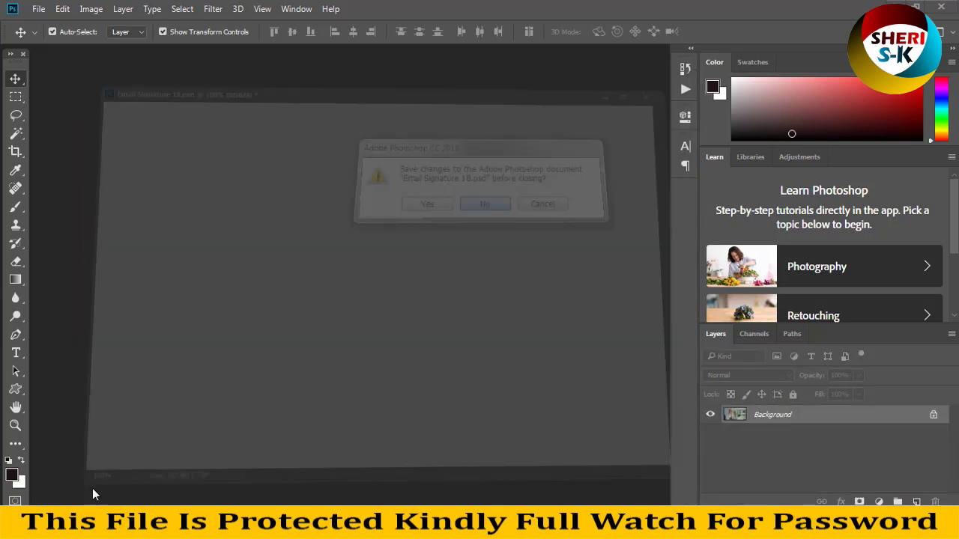
key("BackSpace")
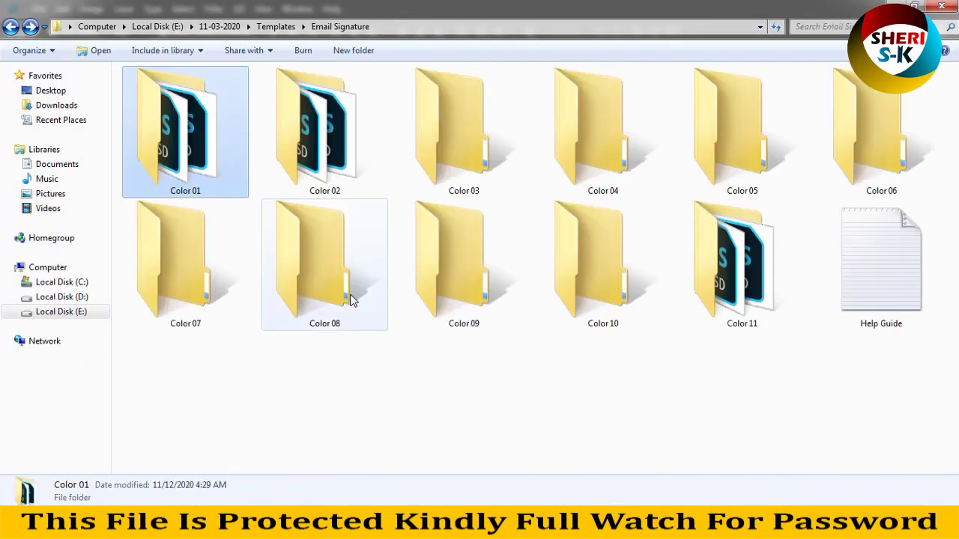
double_click(689, 262)
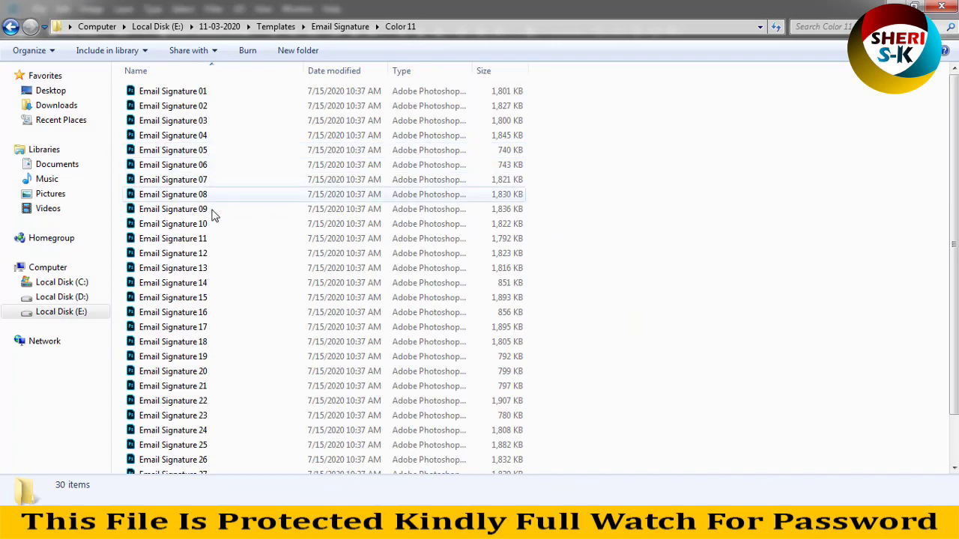
scroll(160, 157, "down", 2)
Preview Email Signature 09 and the following templates in Windows Photo Viewer, then close it.
right_click(160, 157)
mouse_move(201, 229)
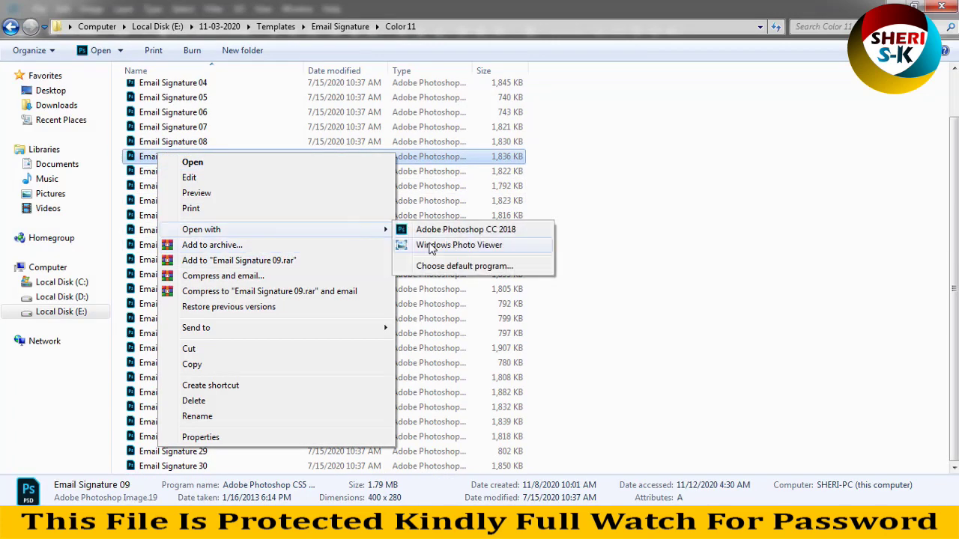
left_click(430, 246)
key("Right")
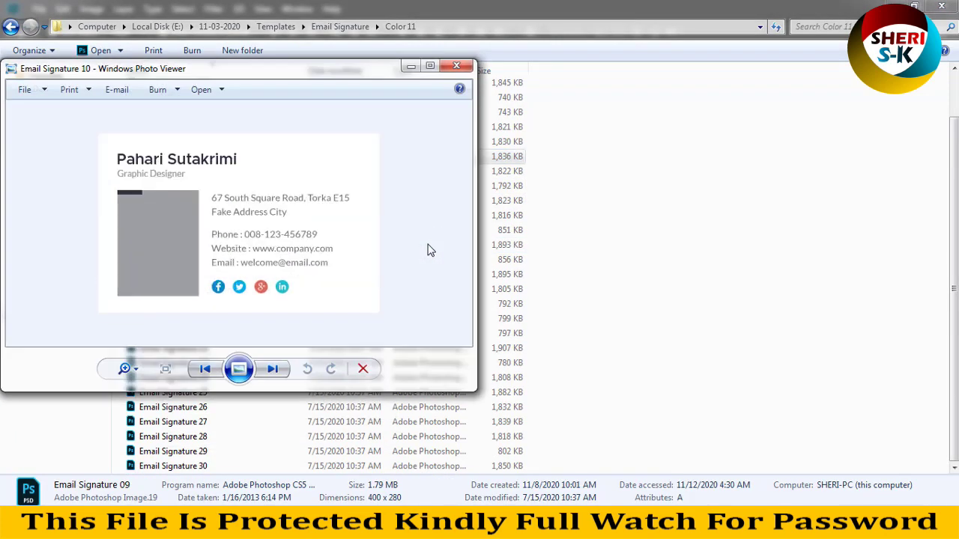
key("Right")
key("Right")
key("Right")
key("Right")
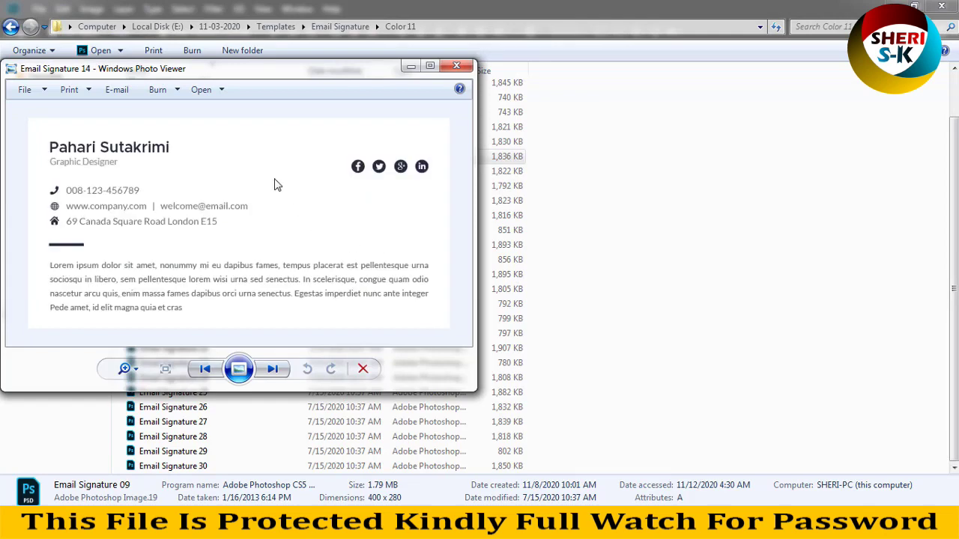
key("Right")
key("Right")
key("Right")
scroll(105, 236, "up", 3)
scroll(105, 236, "down", 3)
key("Right")
key("Right")
key("Right")
left_click(448, 66)
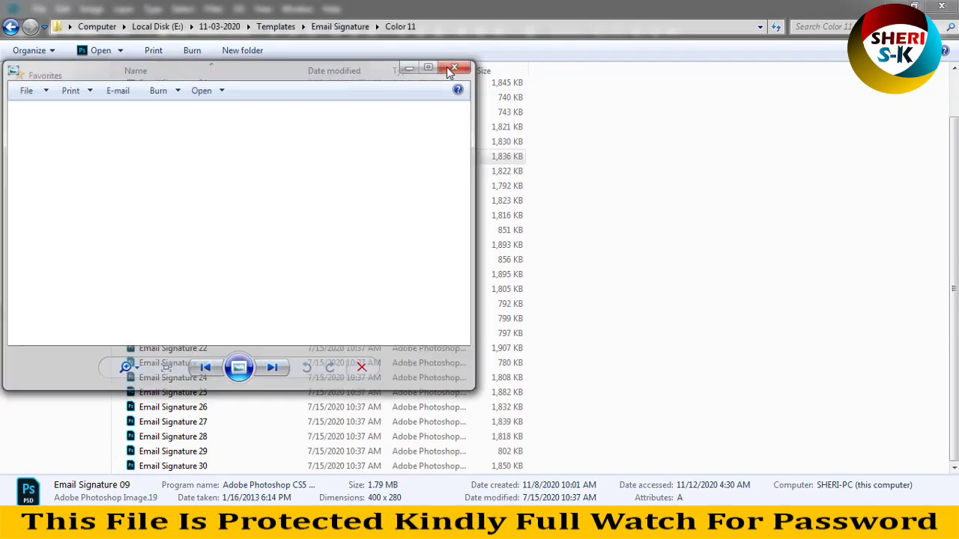
Return to the Email Signature folder listing Color 01 through Color 11.
key("BackSpace")
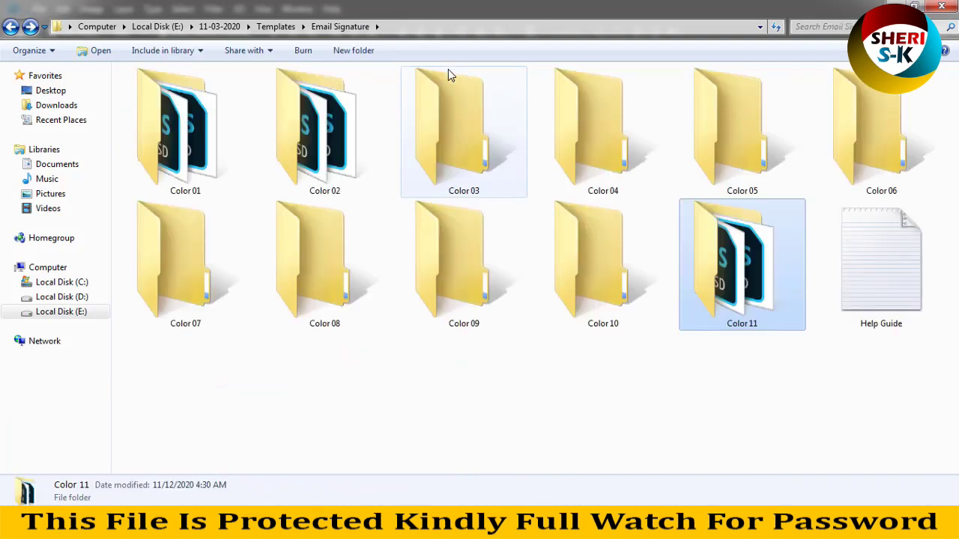